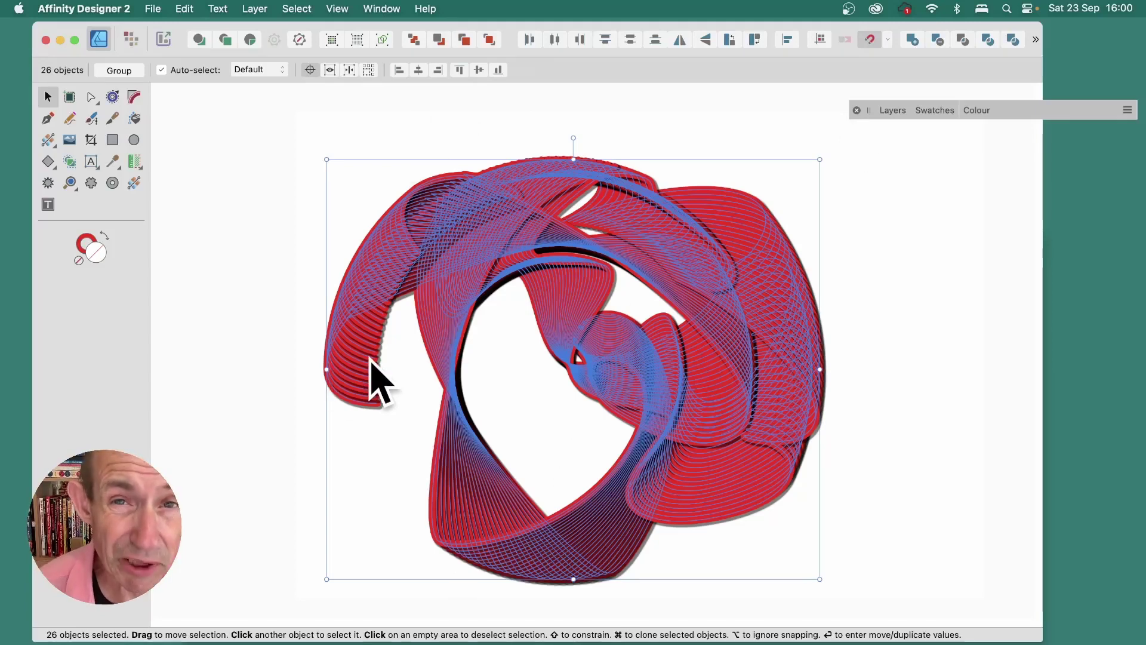
Step: Delete the 26-object ribbon artwork from the canvas
{"action": "key", "text": "Delete"}
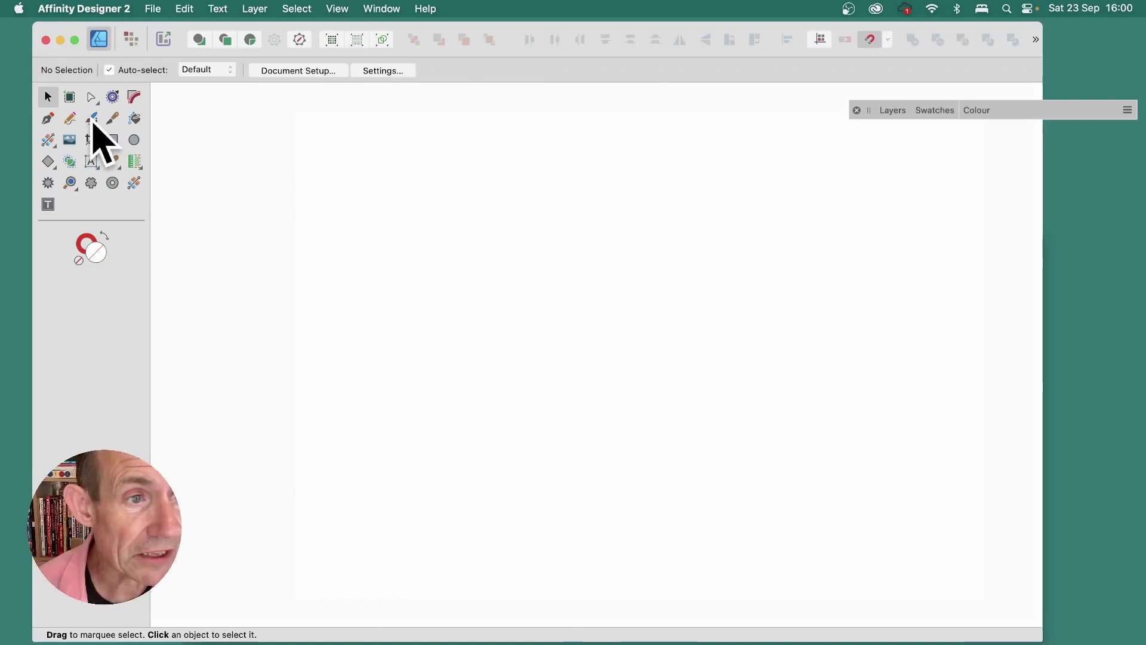
Step: Draw one long looping red 28 px vector-brush stroke across the page and expand the Layers panel
{"action": "left_click", "coordinate": [92, 119]}
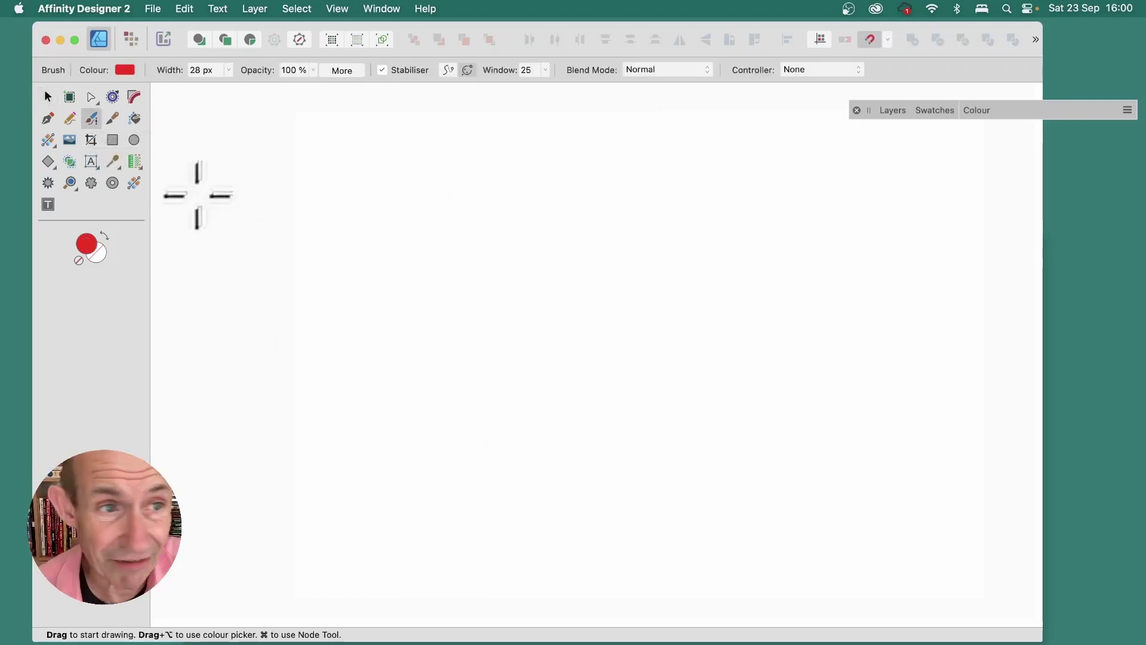
{"action": "mouse_move", "coordinate": [405, 489]}
{"action": "left_mouse_down"}
{"action": "mouse_move", "coordinate": [476, 412]}
{"action": "mouse_move", "coordinate": [655, 320]}
{"action": "mouse_move", "coordinate": [682, 176]}
{"action": "mouse_move", "coordinate": [532, 295]}
{"action": "mouse_move", "coordinate": [441, 203]}
{"action": "mouse_move", "coordinate": [412, 243]}
{"action": "mouse_move", "coordinate": [708, 455]}
{"action": "mouse_move", "coordinate": [915, 386]}
{"action": "mouse_move", "coordinate": [491, 322]}
{"action": "mouse_move", "coordinate": [614, 205]}
{"action": "mouse_move", "coordinate": [692, 179]}
{"action": "left_mouse_up"}
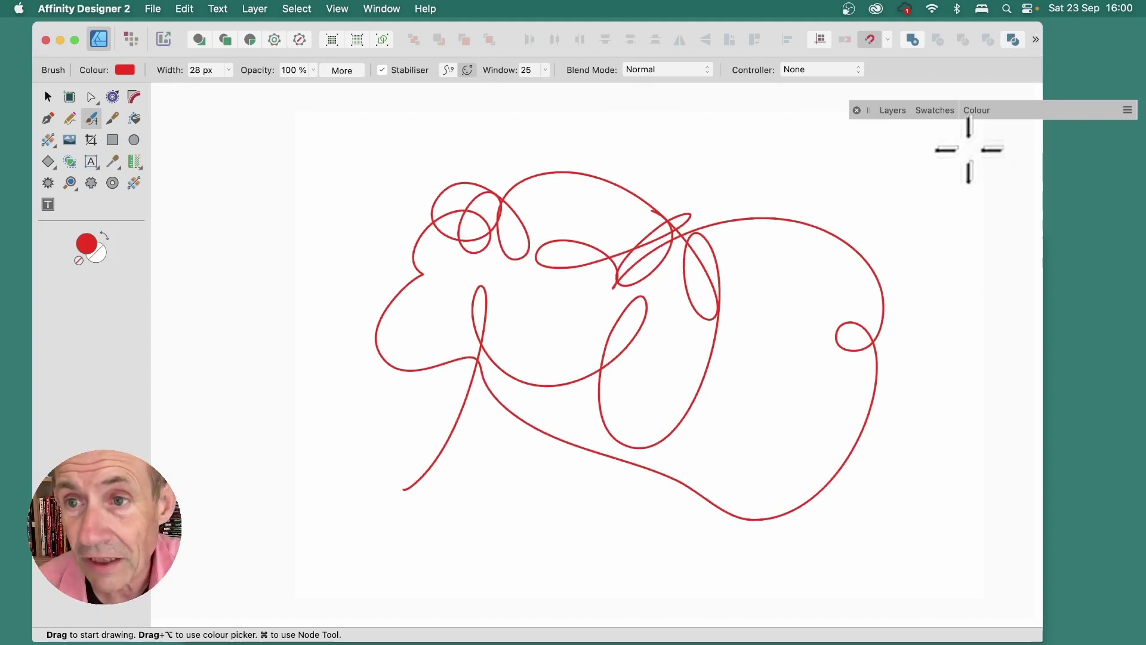
{"action": "left_click", "coordinate": [898, 112]}
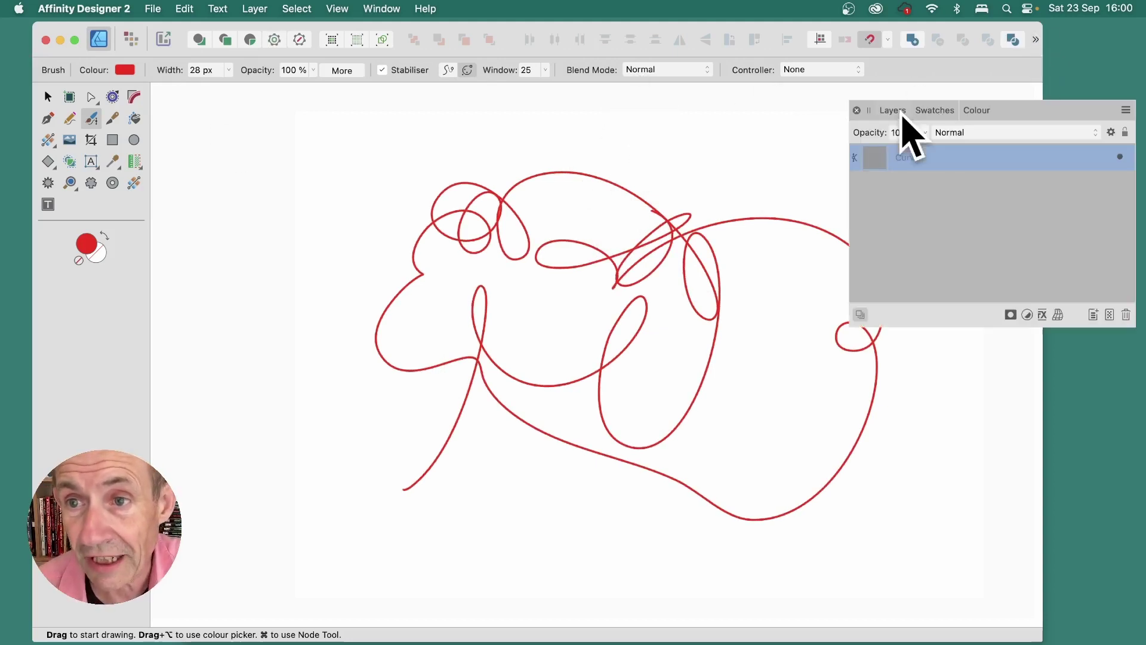
Step: Give the curve an outer shadow with radius 20.8 px, offset 24.1 px and 66 % intensity
{"action": "left_click", "coordinate": [1044, 317]}
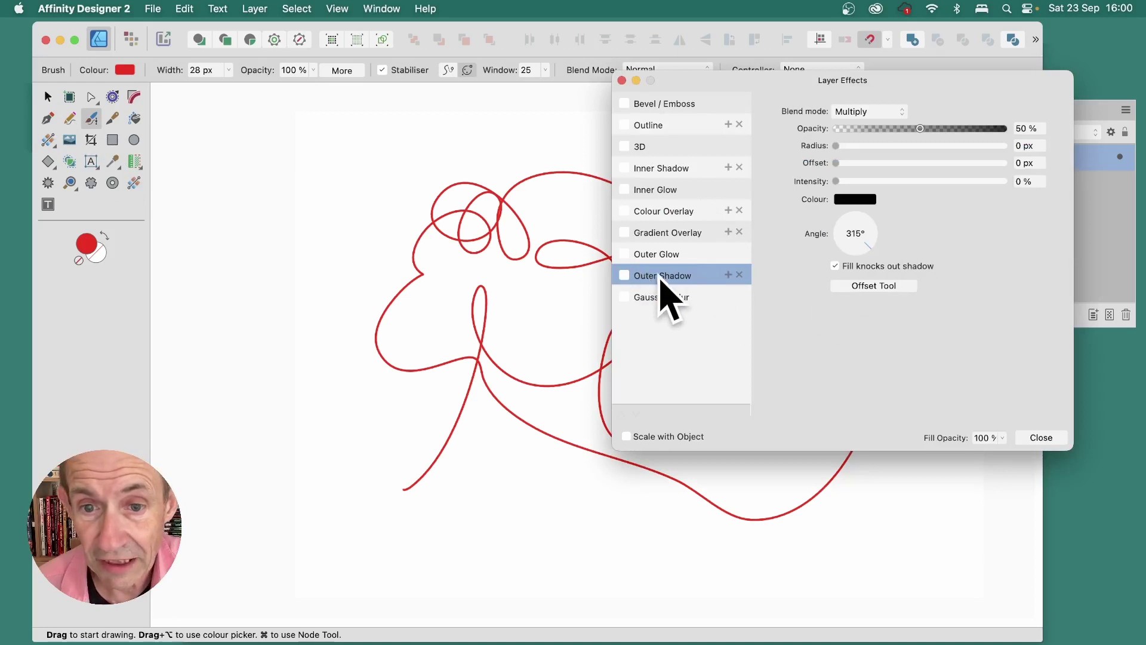
{"action": "left_click", "coordinate": [624, 277]}
{"action": "left_click_drag", "start_coordinate": [865, 148], "coordinate": [926, 175]}
{"action": "left_click", "coordinate": [935, 163]}
{"action": "left_click", "coordinate": [948, 181]}
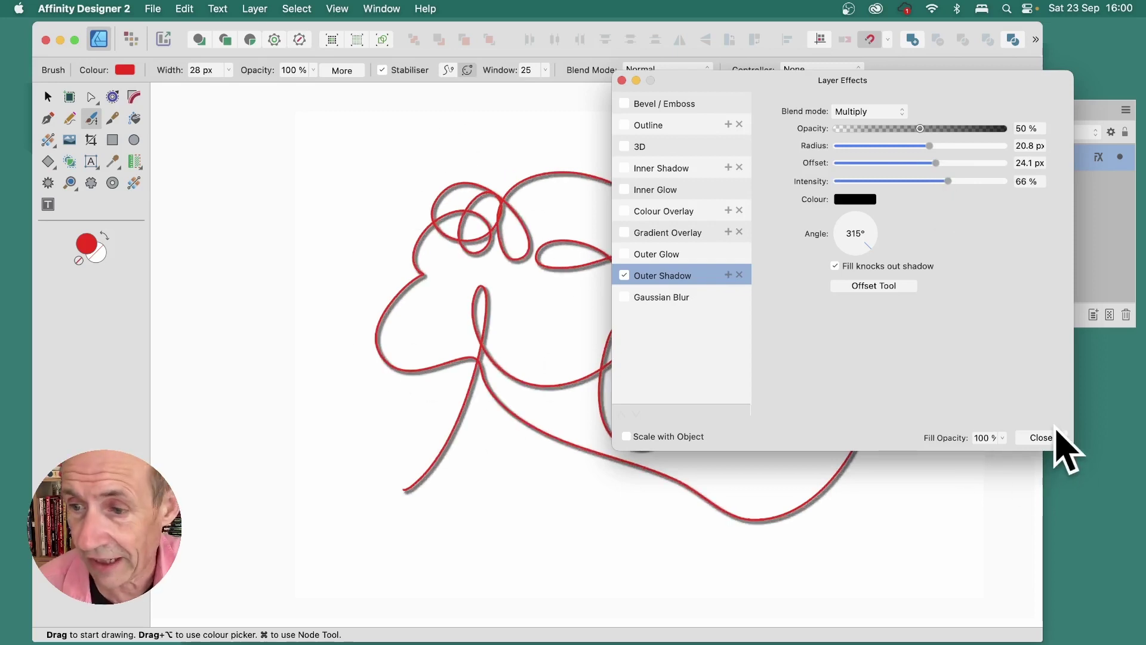
{"action": "left_click", "coordinate": [1039, 438]}
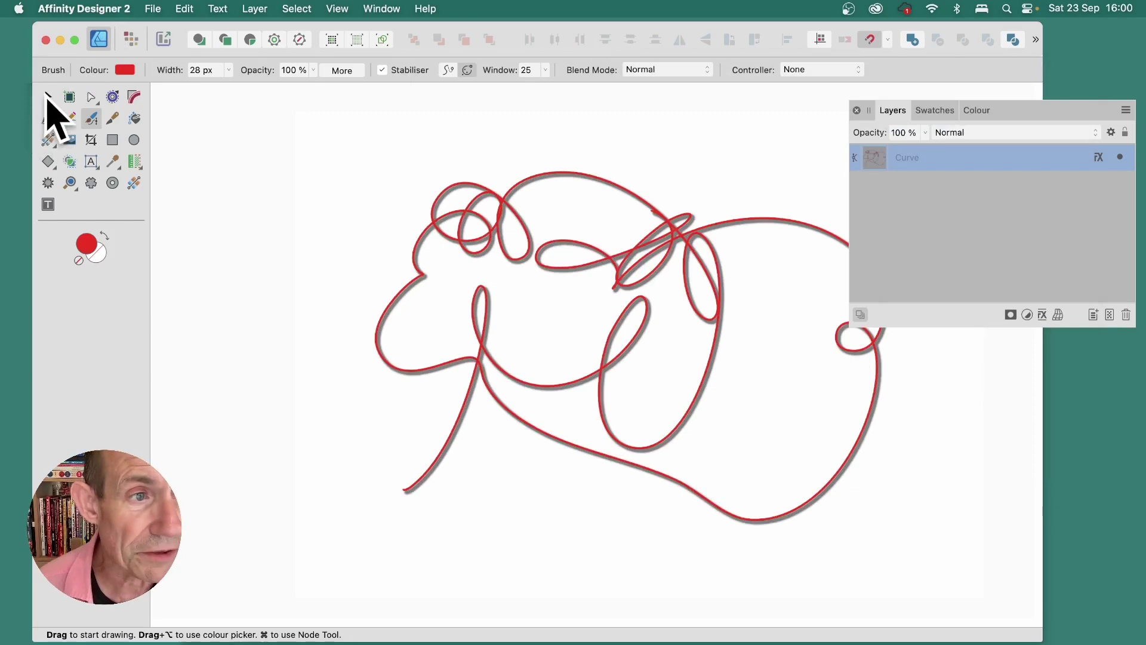
Step: Shift the curve up and to the left, then bring up Move / Duplicate
{"action": "left_click", "coordinate": [47, 97]}
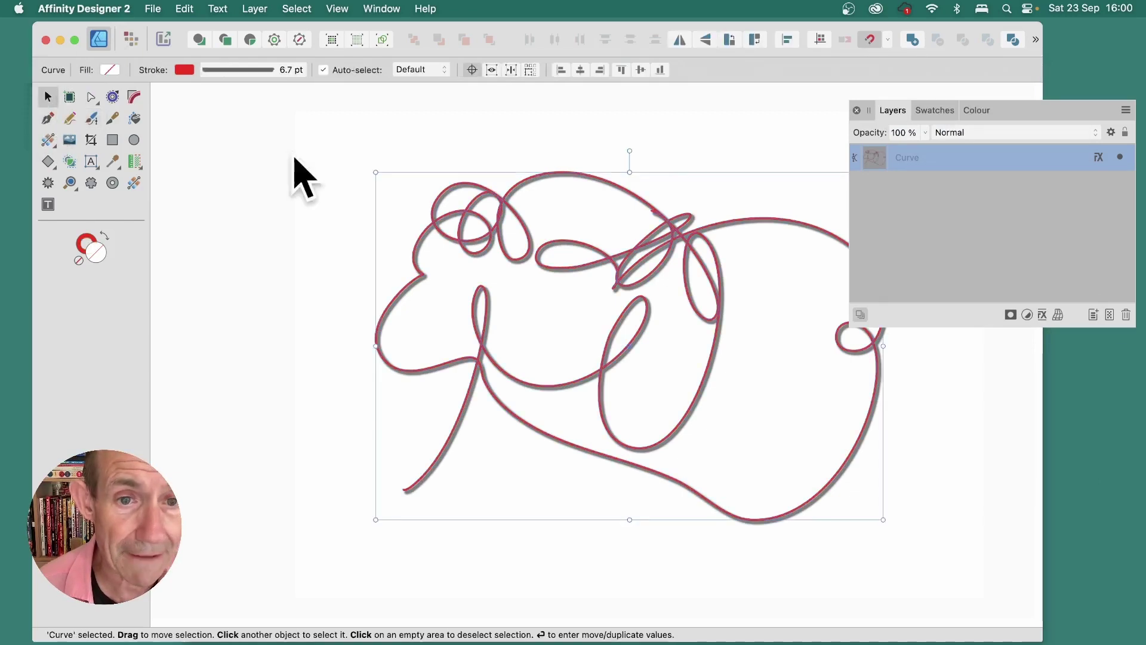
{"action": "left_click_drag", "start_coordinate": [524, 243], "coordinate": [467, 245]}
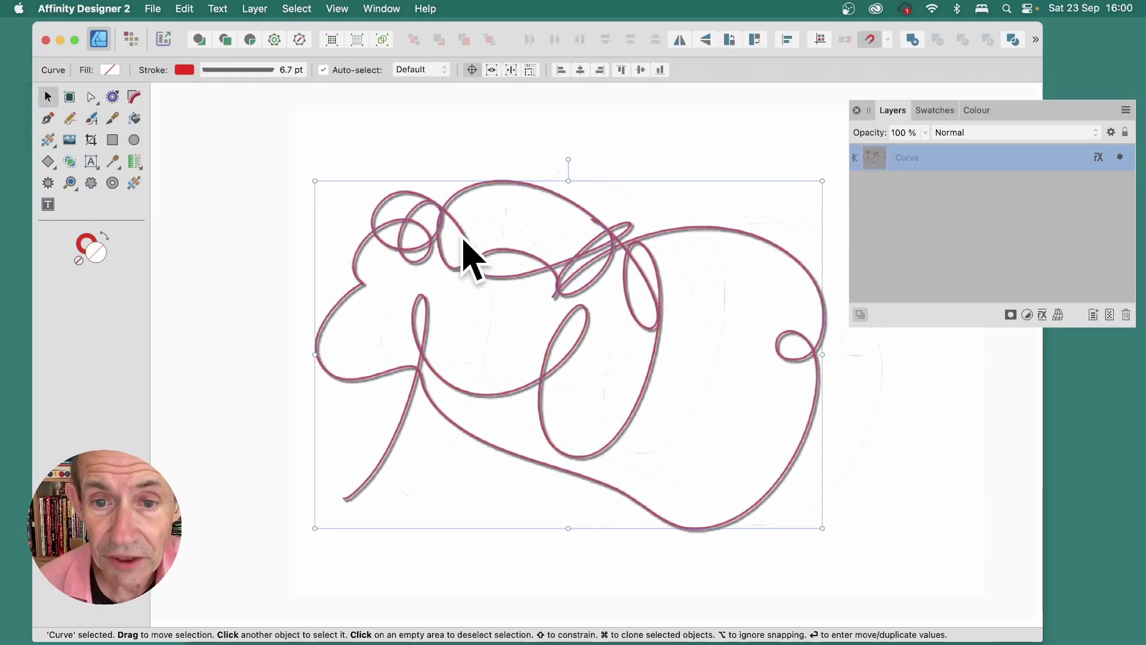
{"action": "key", "text": "Return"}
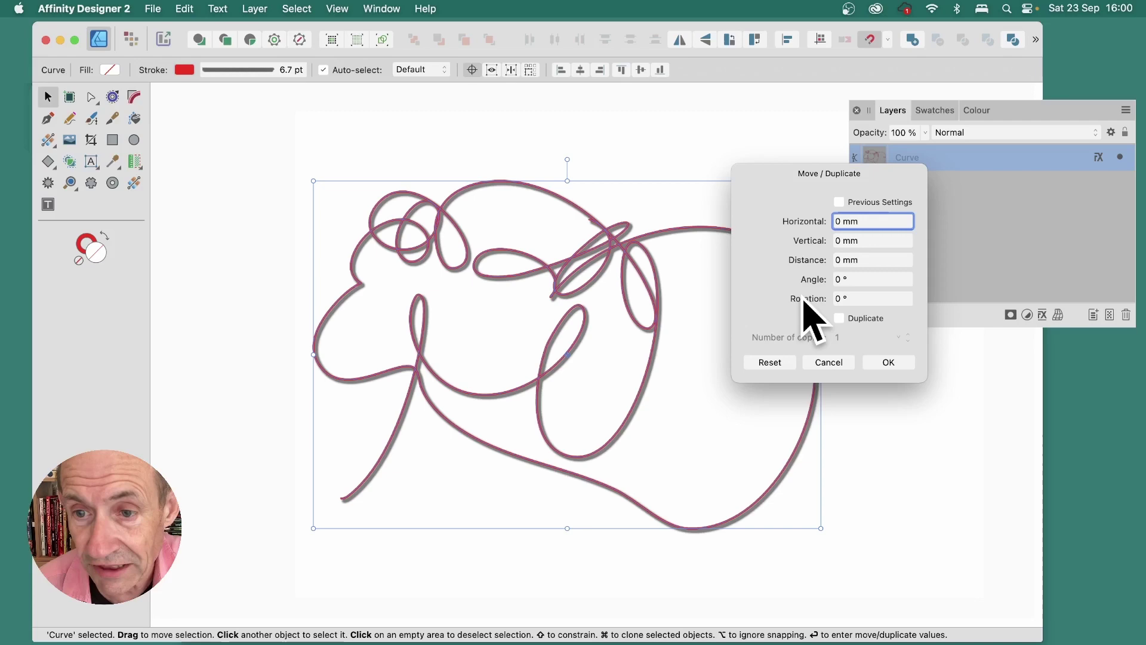
Step: Duplicate the curve into 32 copies, each rotated 1.2° from the previous one
{"action": "mouse_move", "coordinate": [803, 300]}
{"action": "left_mouse_down"}
{"action": "mouse_move", "coordinate": [825, 302]}
{"action": "mouse_move", "coordinate": [800, 307]}
{"action": "left_mouse_up"}
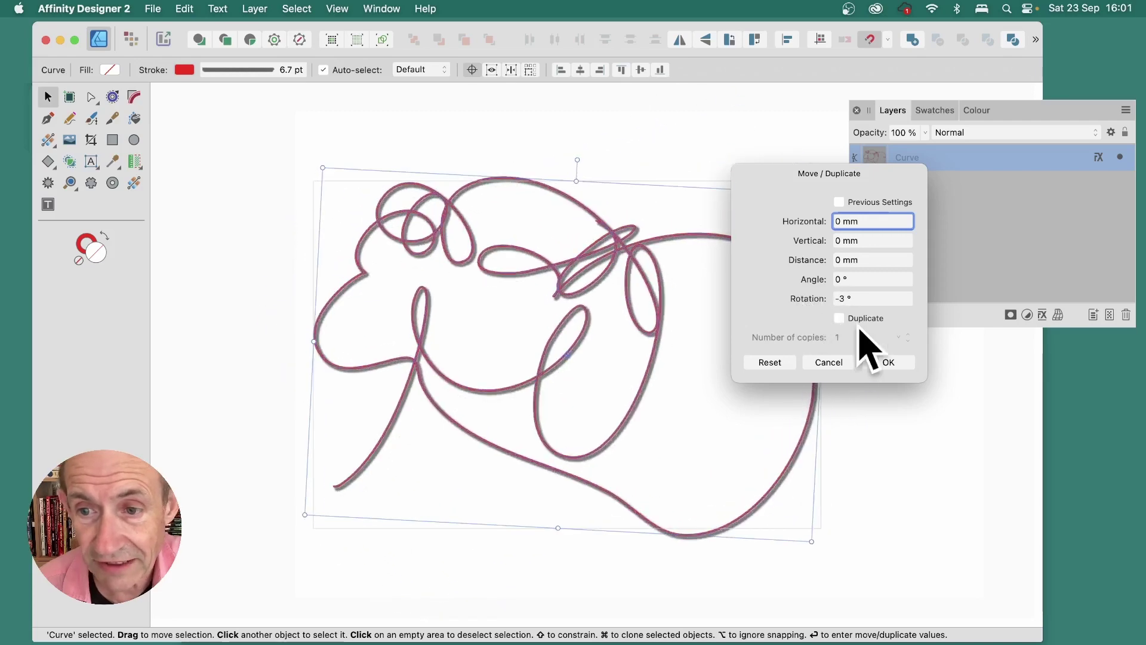
{"action": "left_click", "coordinate": [839, 318]}
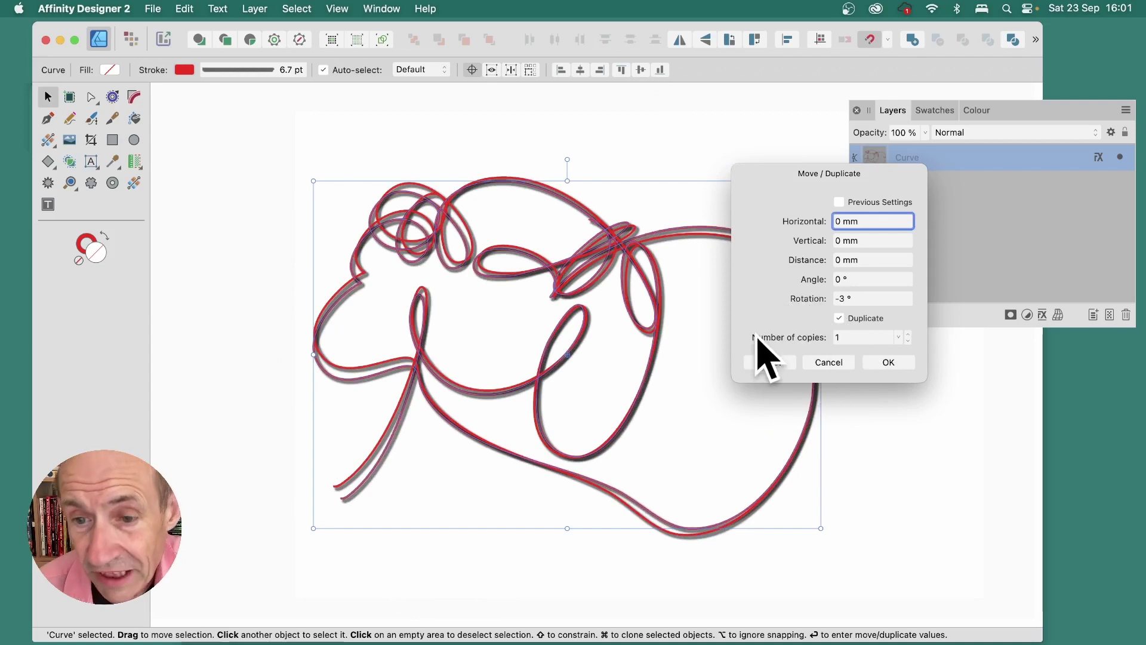
{"action": "left_click_drag", "start_coordinate": [761, 344], "coordinate": [785, 350]}
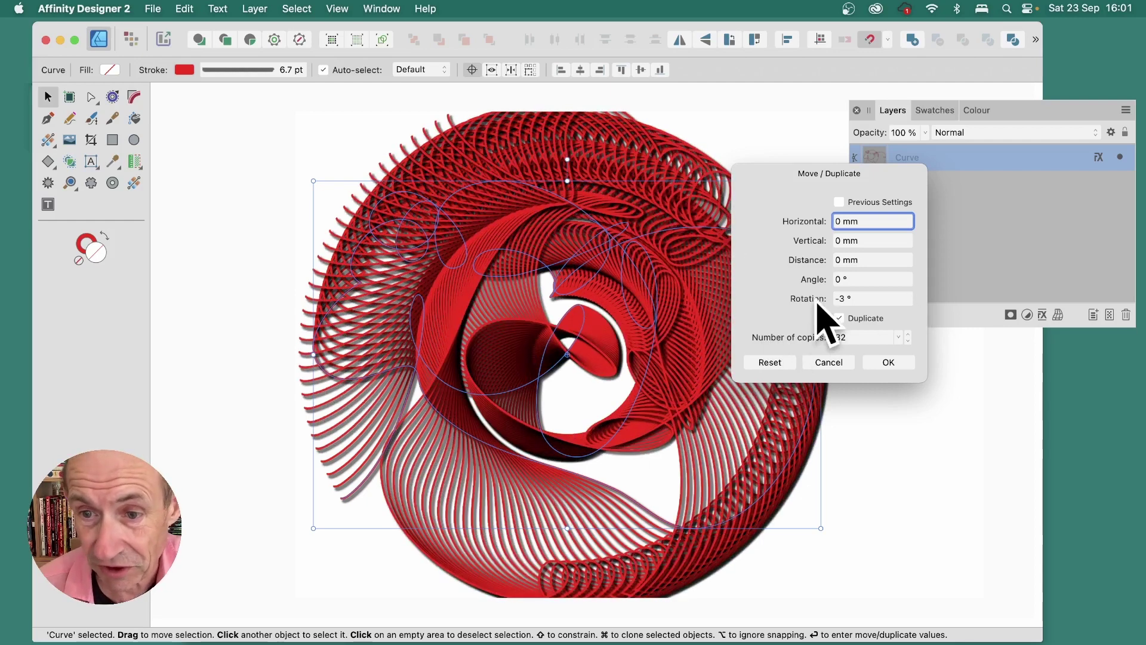
{"action": "left_click_drag", "start_coordinate": [817, 305], "coordinate": [833, 305]}
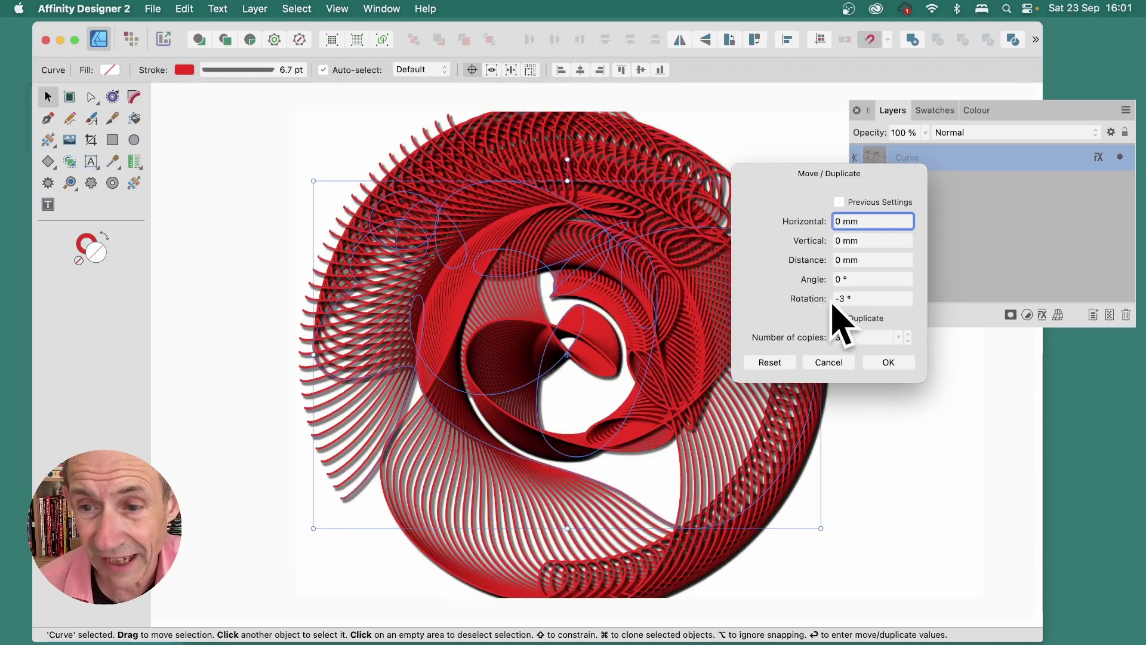
{"action": "left_click", "coordinate": [812, 298]}
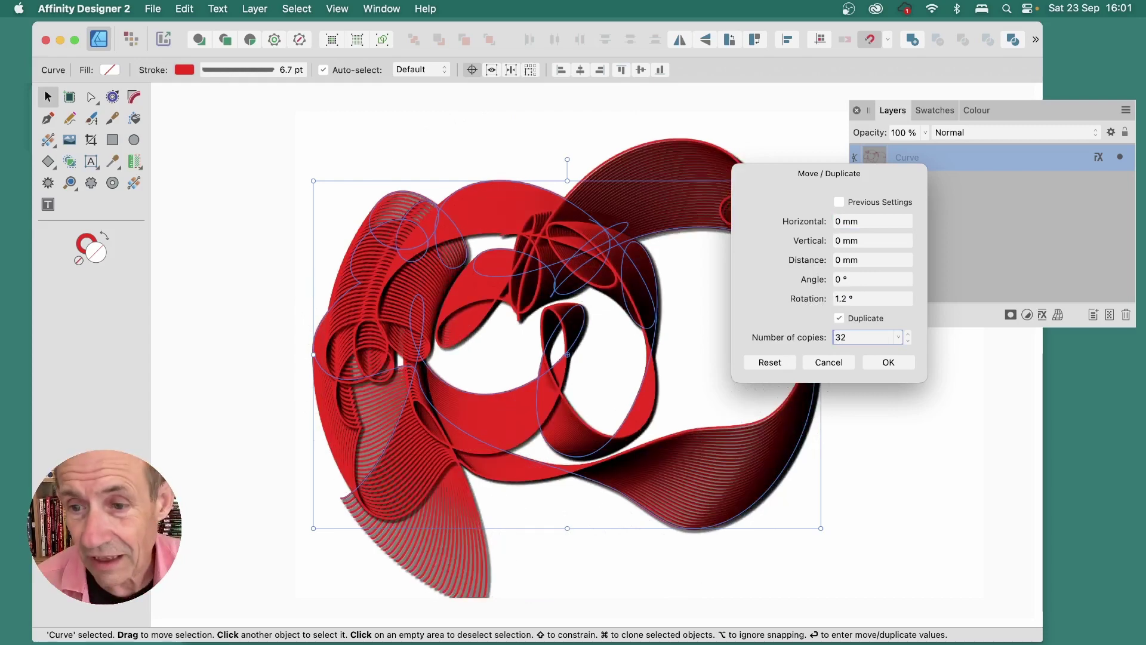
{"action": "left_click", "coordinate": [888, 362]}
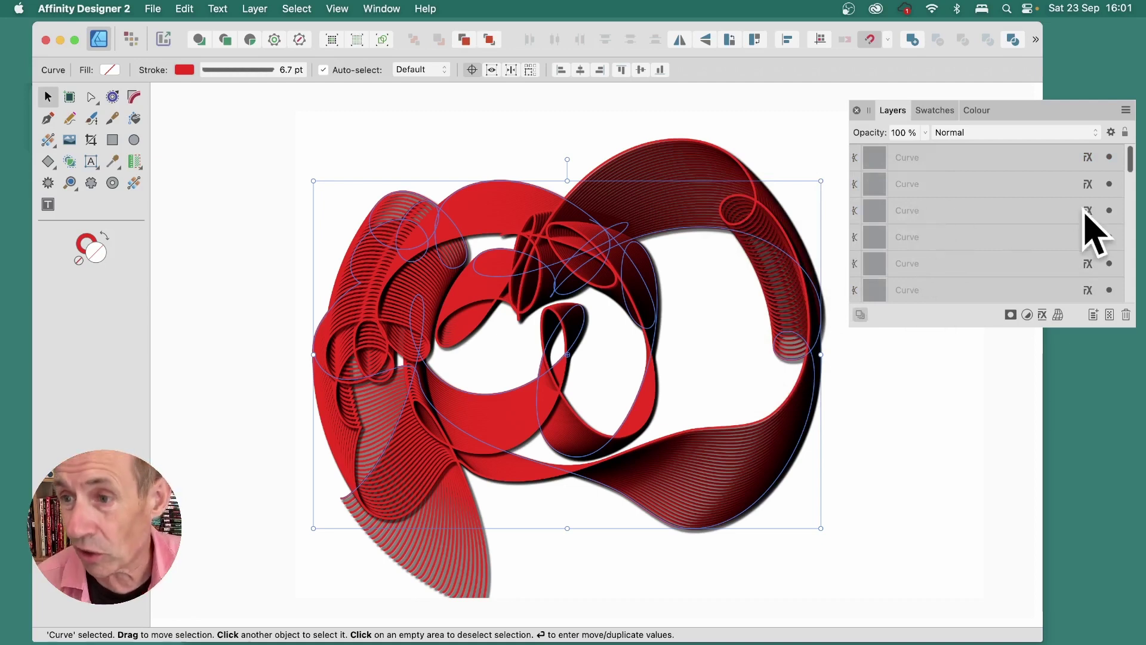
{"action": "left_click_drag", "start_coordinate": [1134, 163], "coordinate": [1133, 29]}
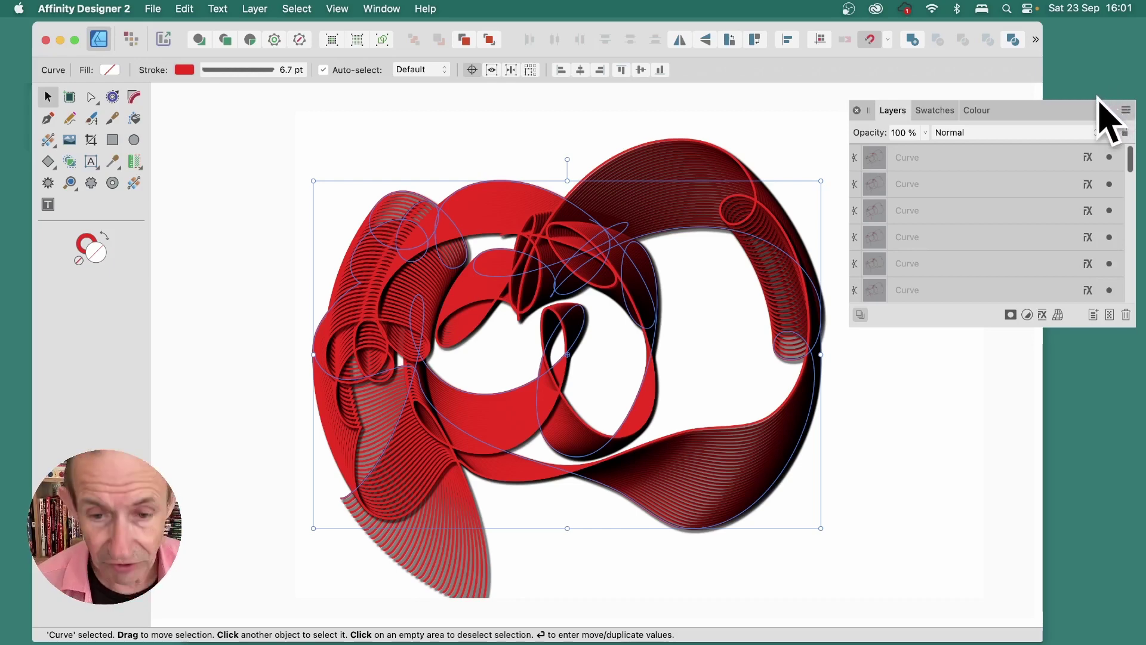
Step: Undo to a single curve, scale it down and reposition it, and move its transform origin out to its right
{"action": "key", "text": "super+z"}
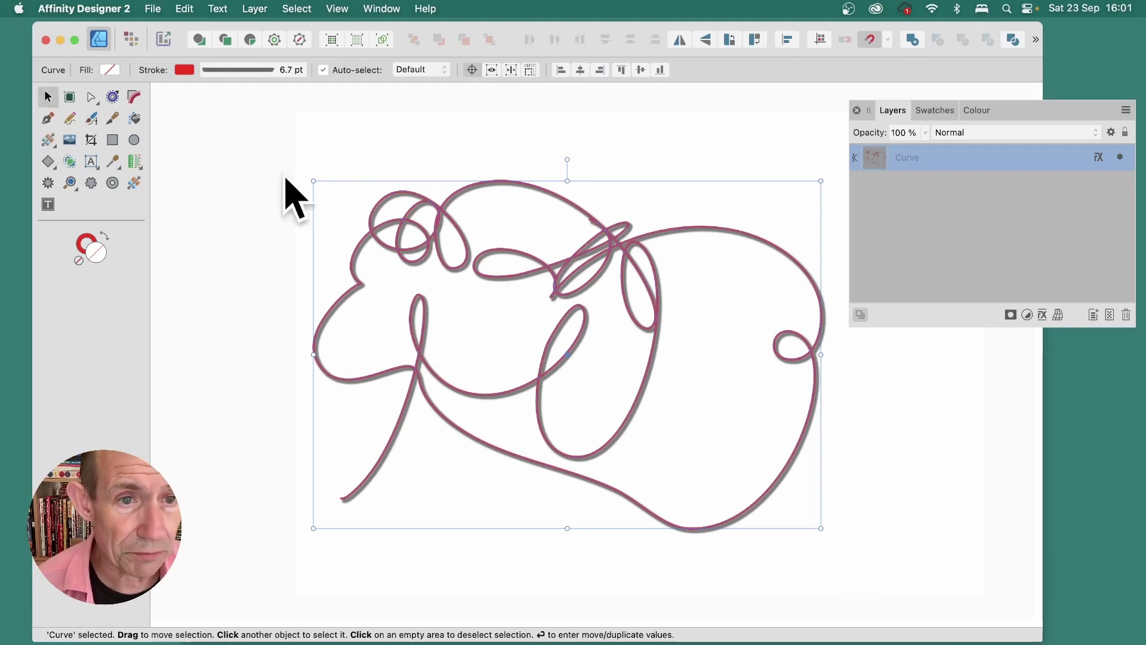
{"action": "left_click_drag", "start_coordinate": [314, 181], "coordinate": [442, 269]}
{"action": "left_click_drag", "start_coordinate": [616, 352], "coordinate": [527, 280]}
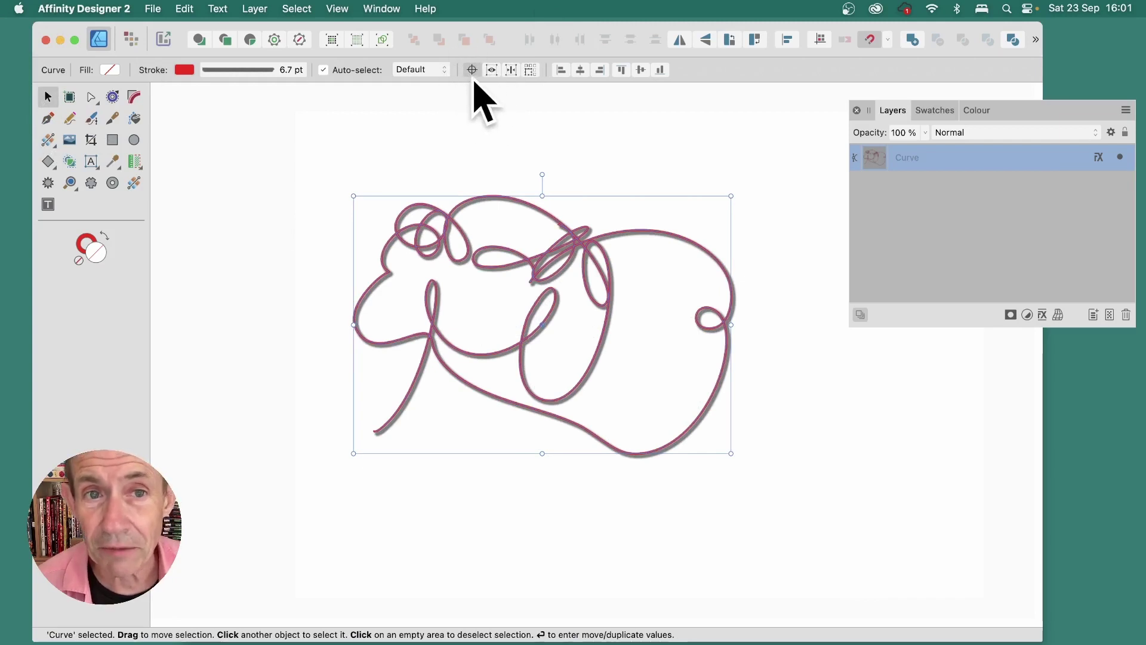
{"action": "left_click", "coordinate": [472, 70]}
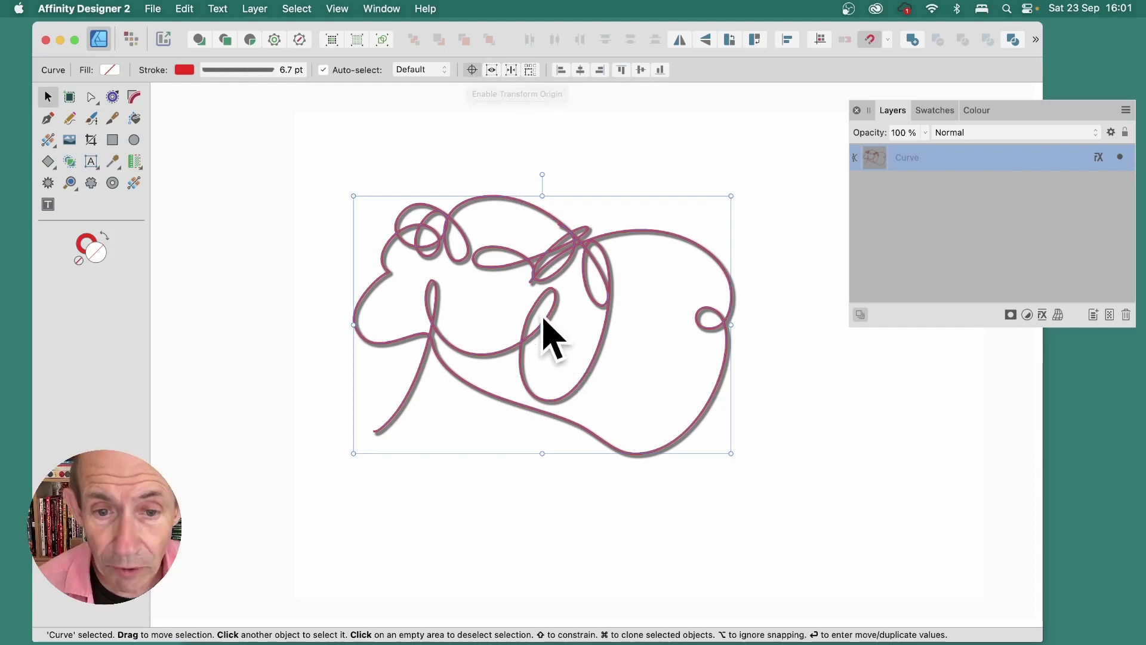
{"action": "left_click_drag", "start_coordinate": [564, 283], "coordinate": [758, 366]}
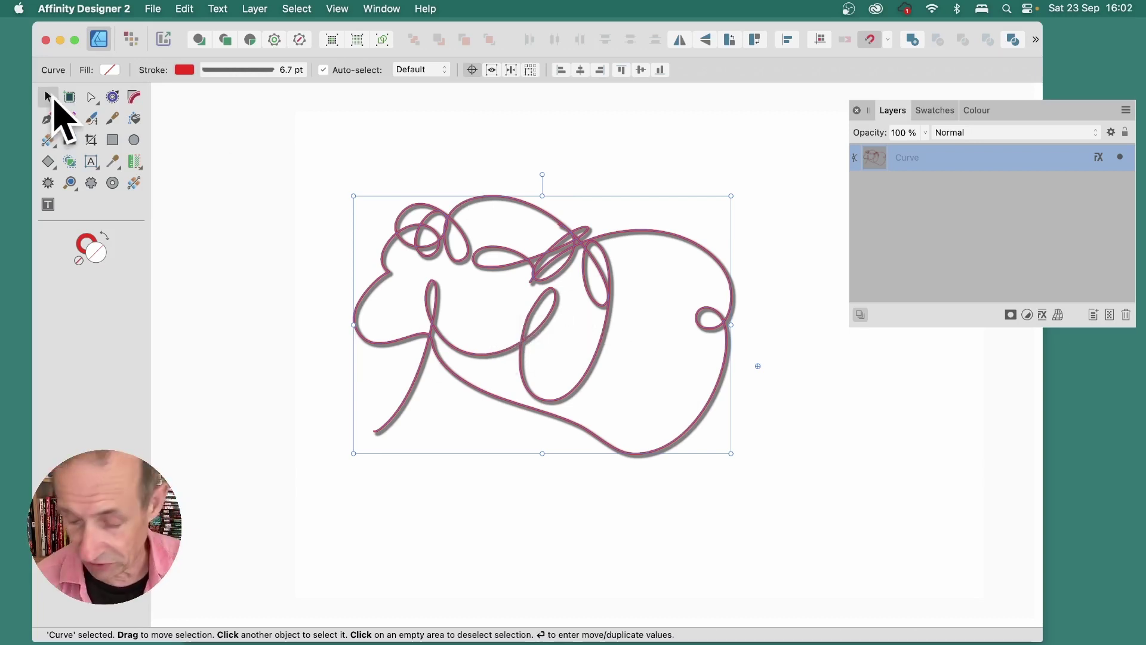
Step: Create 13 copies rotated 27° each about the outside origin, forming a circular rosette
{"action": "key", "text": "Return"}
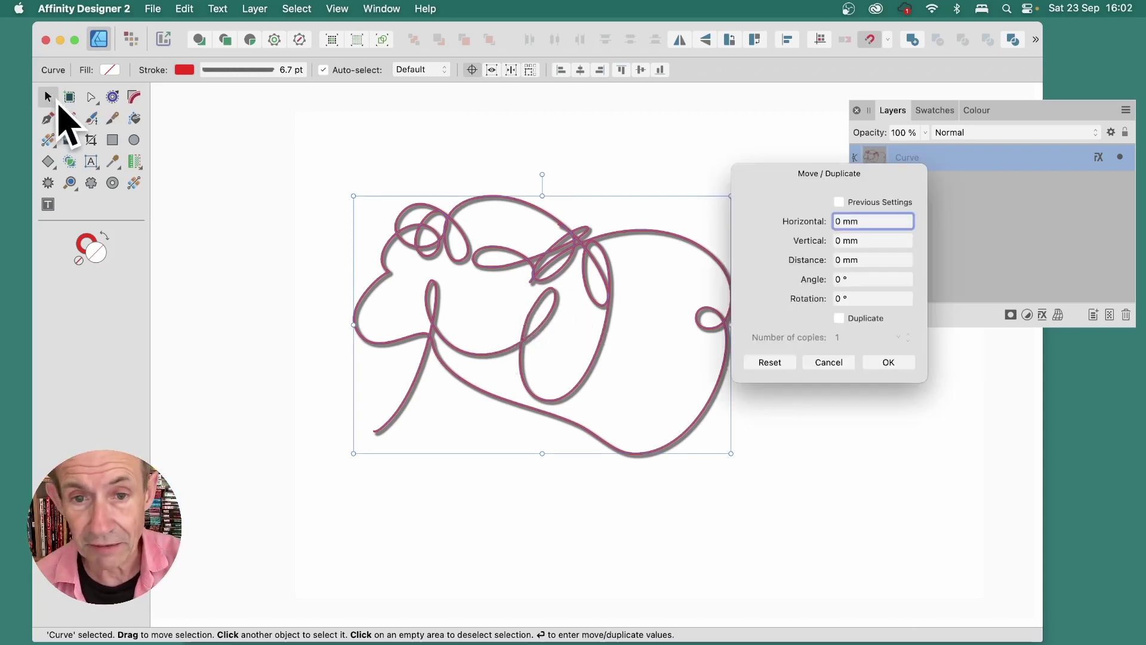
{"action": "left_click", "coordinate": [839, 318]}
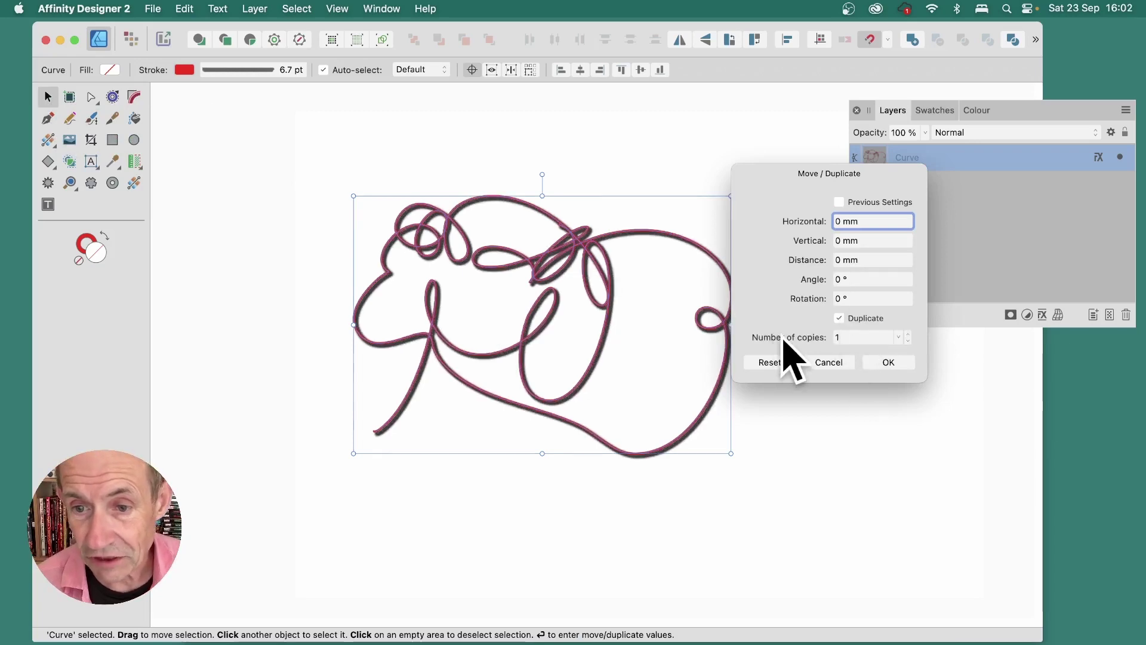
{"action": "left_click_drag", "start_coordinate": [793, 353], "coordinate": [949, 240]}
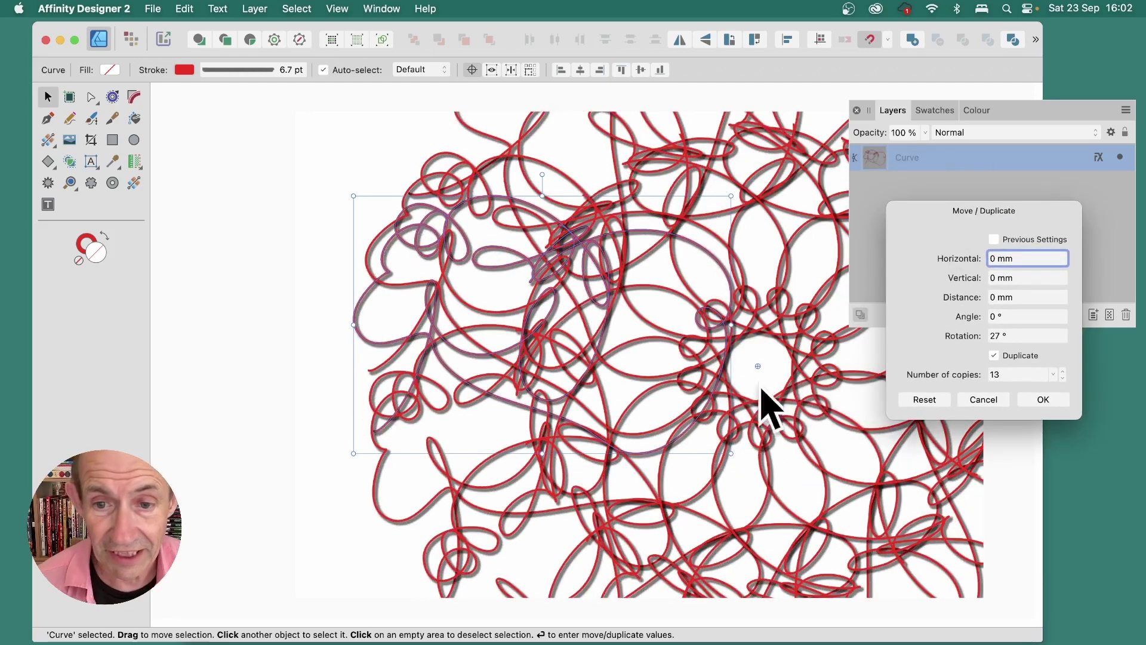
{"action": "left_click", "coordinate": [746, 349]}
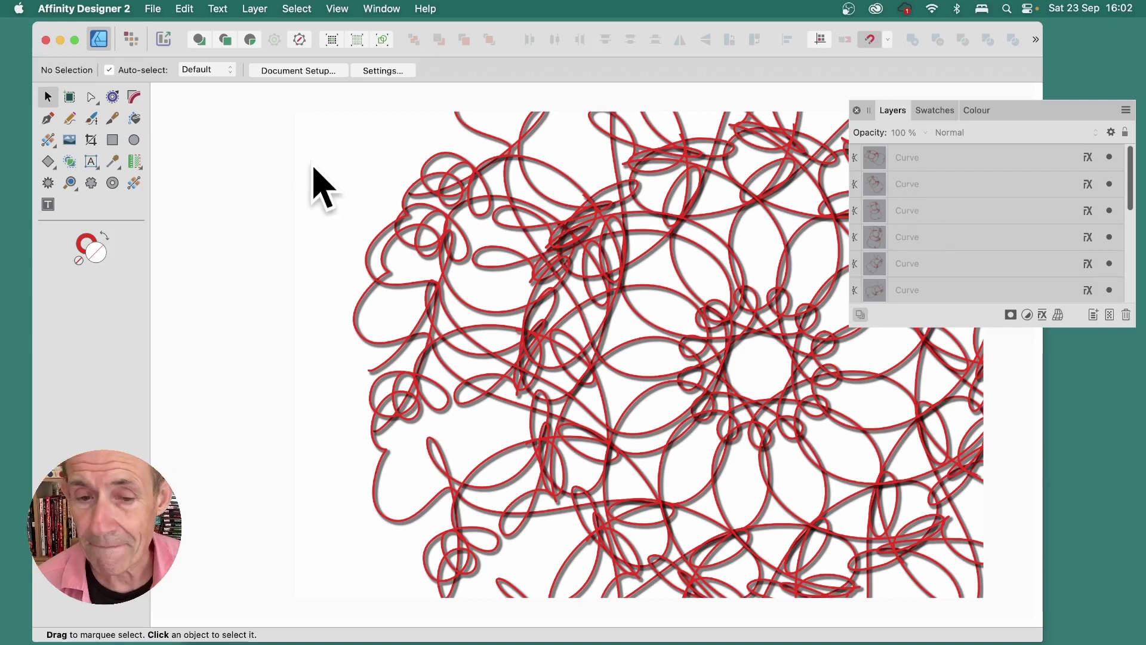
Step: Undo the rosette, narrow the curve, and drag two nodes to raise its top into a taller loop
{"action": "key", "text": "super+z"}
{"action": "key", "text": "super+z"}
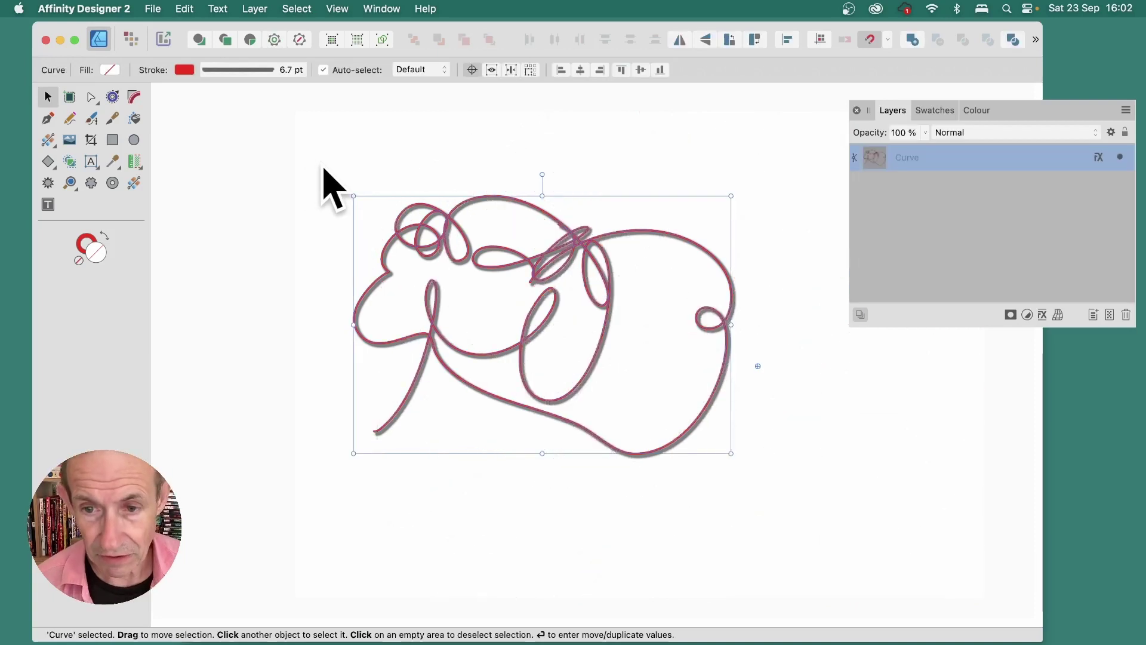
{"action": "left_click_drag", "start_coordinate": [727, 453], "coordinate": [677, 416]}
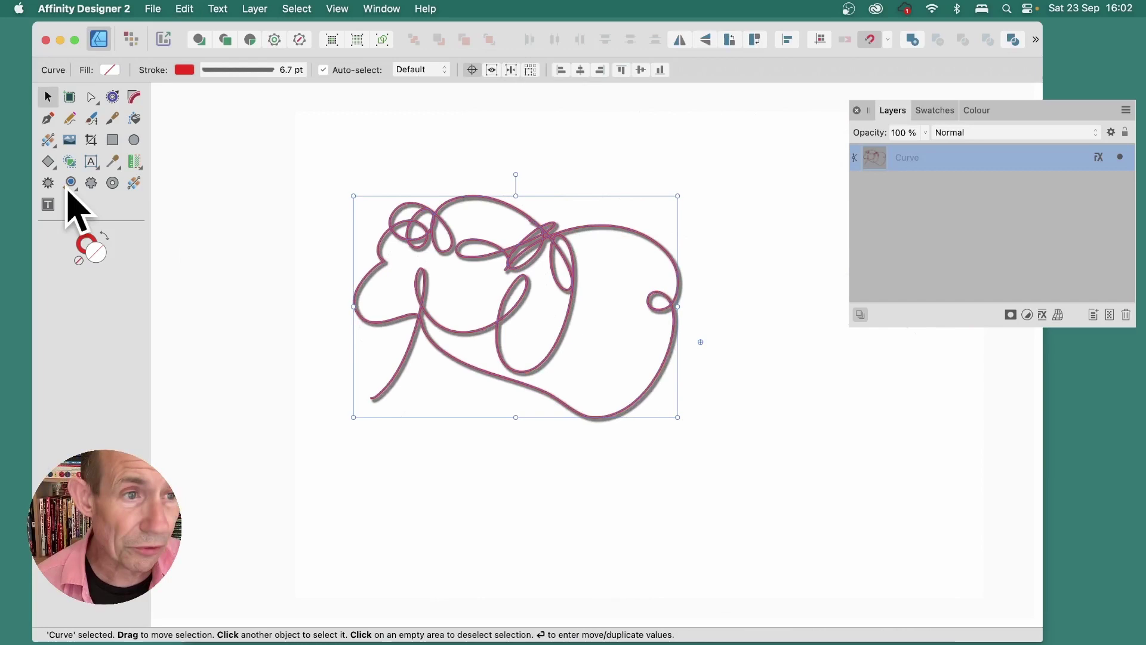
{"action": "left_click", "coordinate": [90, 97]}
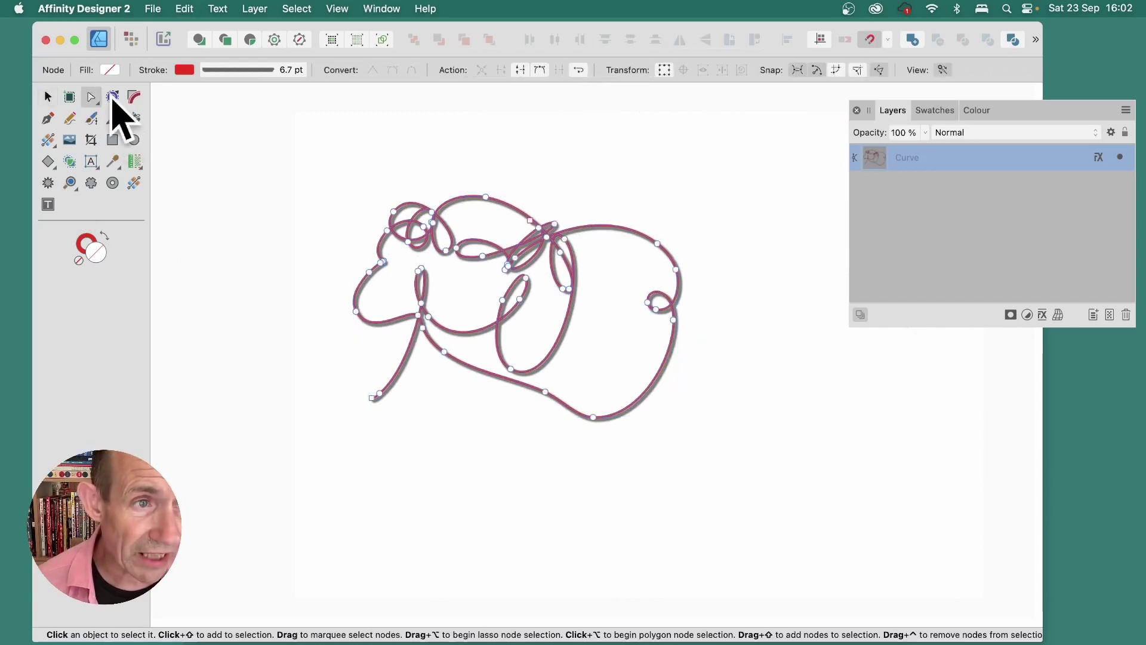
{"action": "left_click_drag", "start_coordinate": [447, 253], "coordinate": [457, 289]}
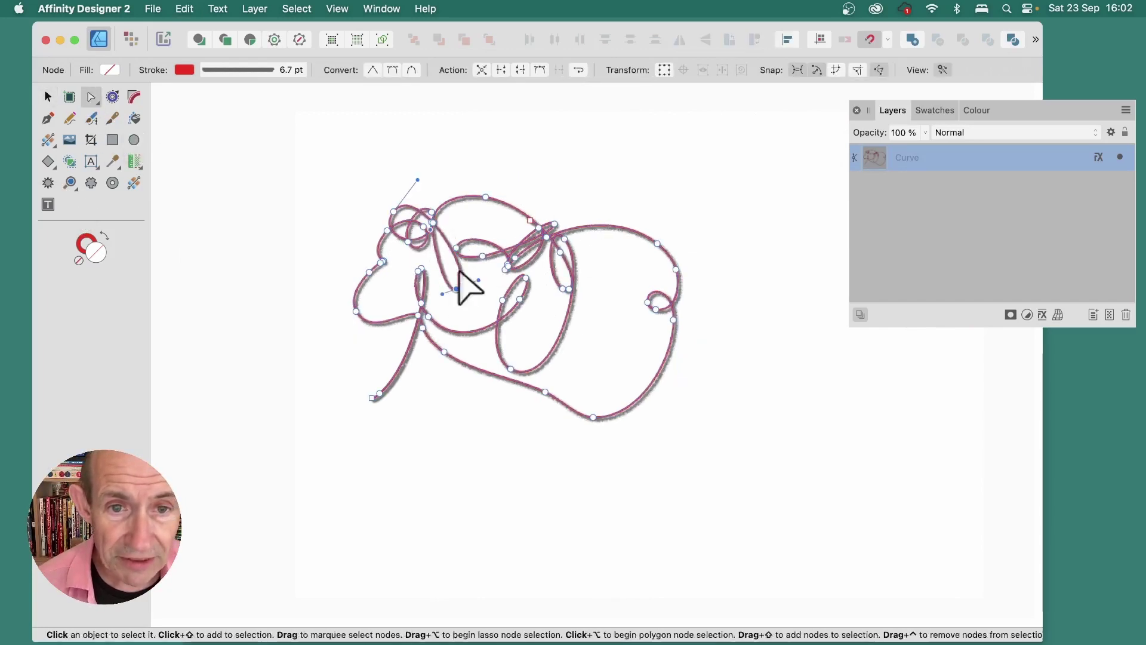
{"action": "left_click_drag", "start_coordinate": [494, 187], "coordinate": [517, 152]}
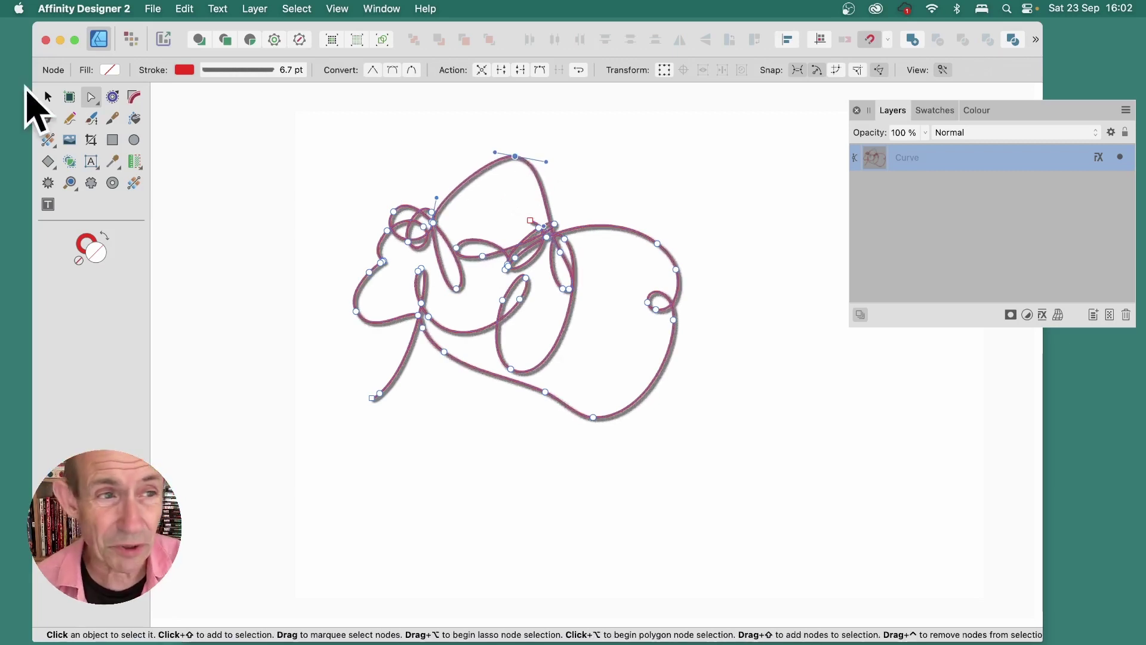
{"action": "left_click", "coordinate": [48, 97]}
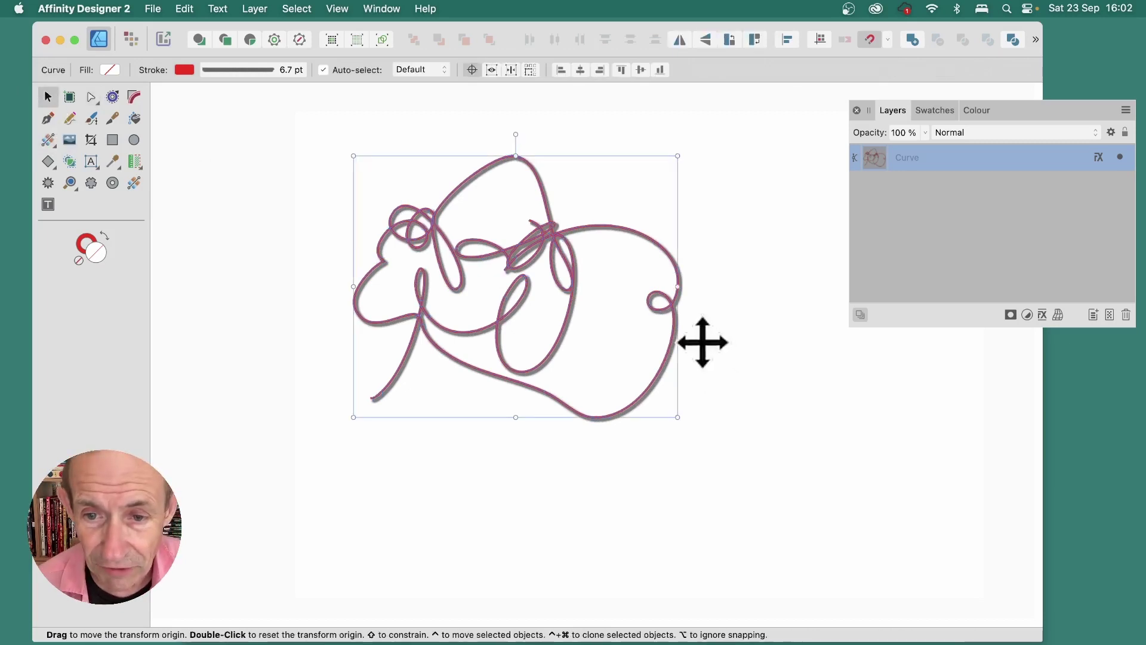
Step: Lower the transform origin and preview 12 duplicates offset -18 mm horizontally
{"action": "left_click_drag", "start_coordinate": [701, 342], "coordinate": [591, 348]}
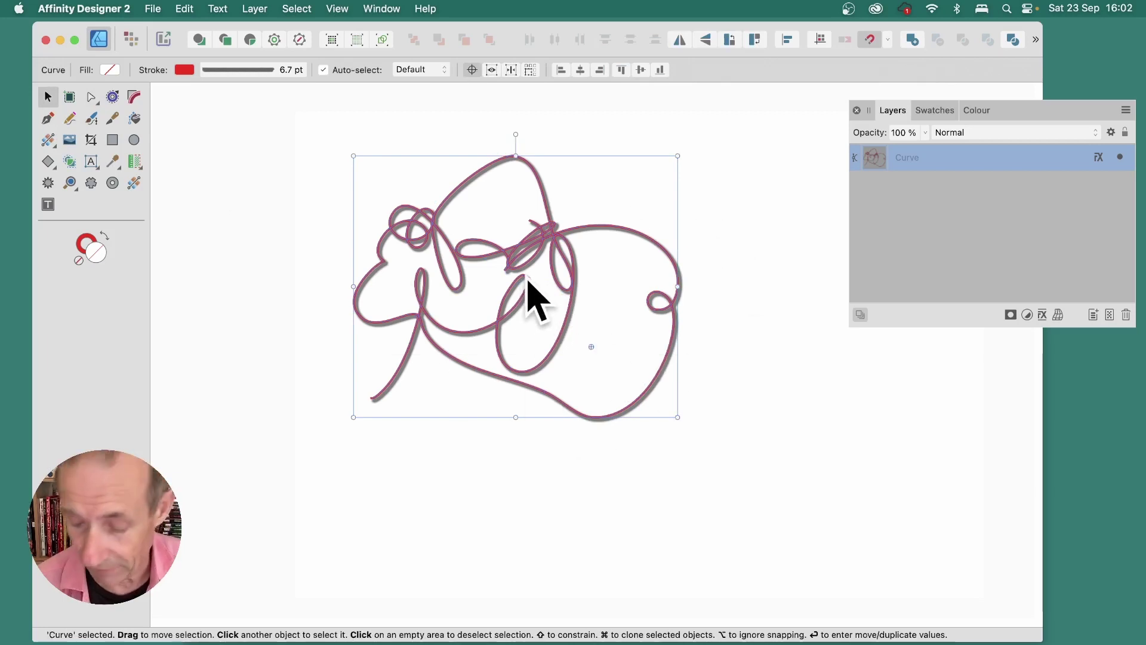
{"action": "key", "text": "Return"}
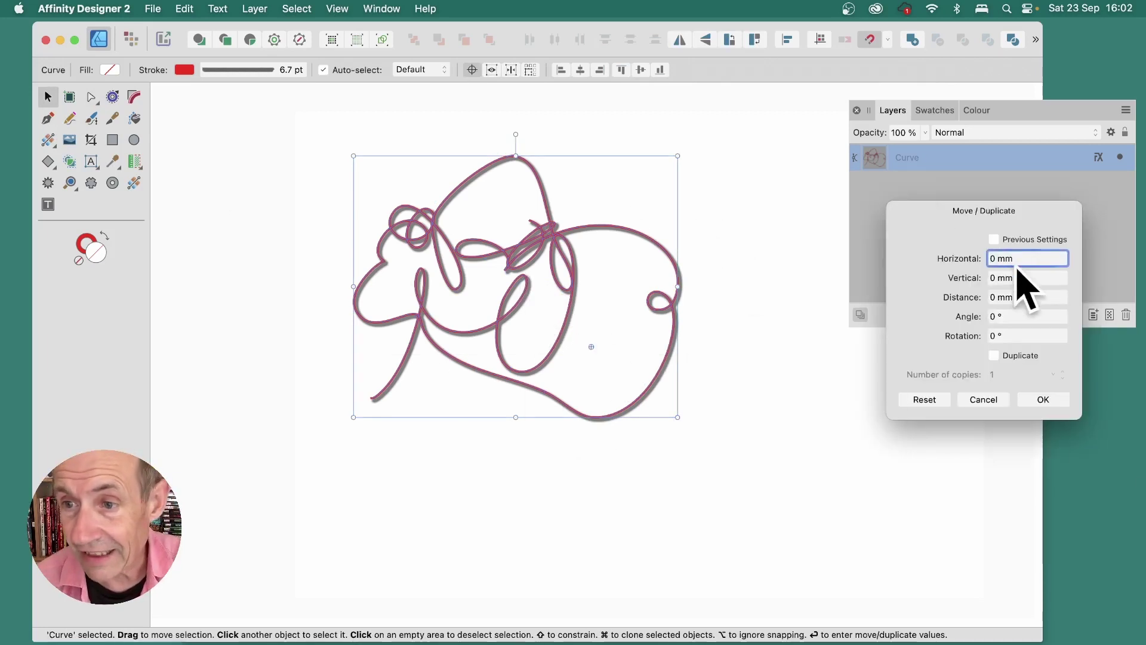
{"action": "left_click_drag", "start_coordinate": [959, 281], "coordinate": [1023, 409]}
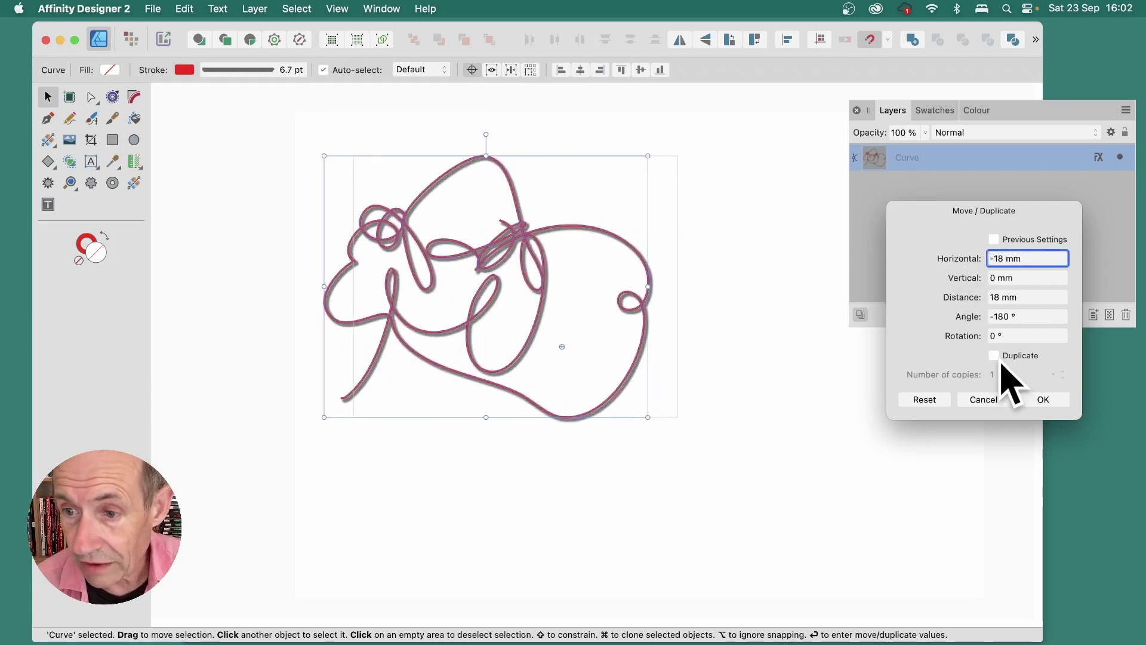
{"action": "left_click", "coordinate": [994, 356]}
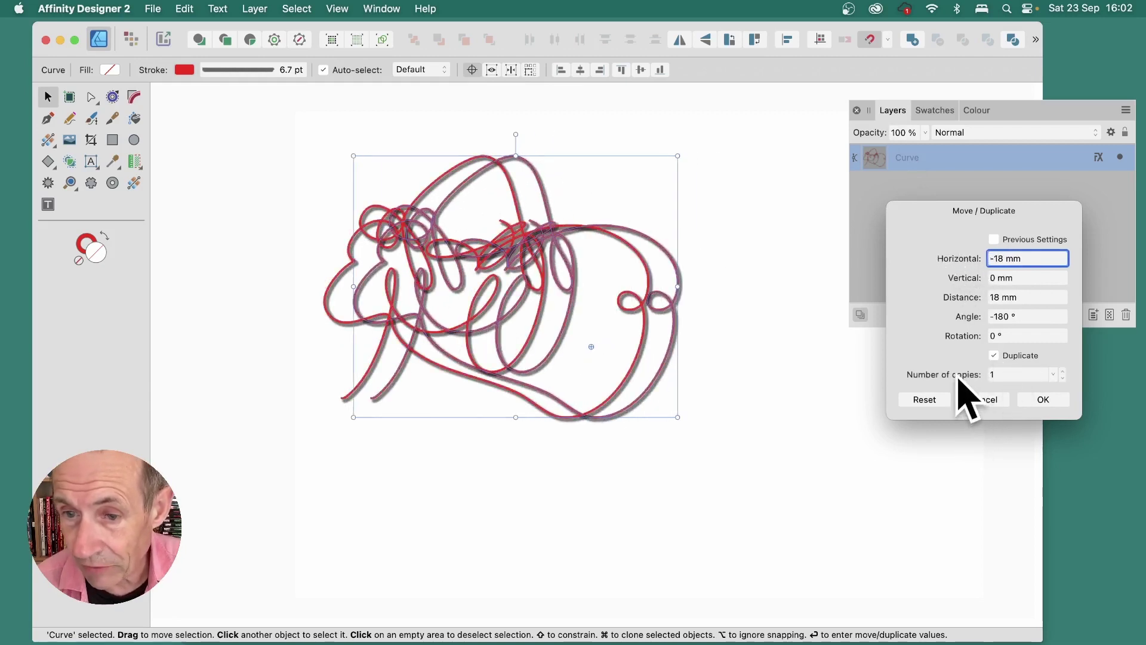
{"action": "left_click_drag", "start_coordinate": [958, 380], "coordinate": [302, 274]}
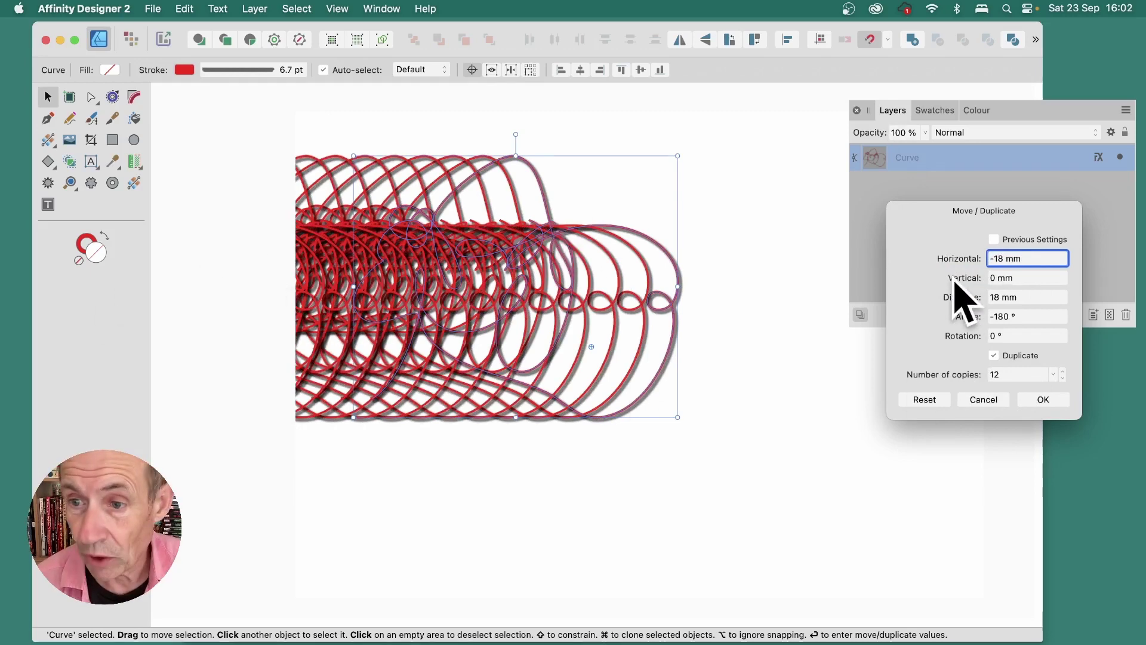
Step: Change the offsets to -3.9 mm and -2.6 mm, move the dialog aside, and raise copies to 14
{"action": "left_click_drag", "start_coordinate": [954, 282], "coordinate": [956, 311]}
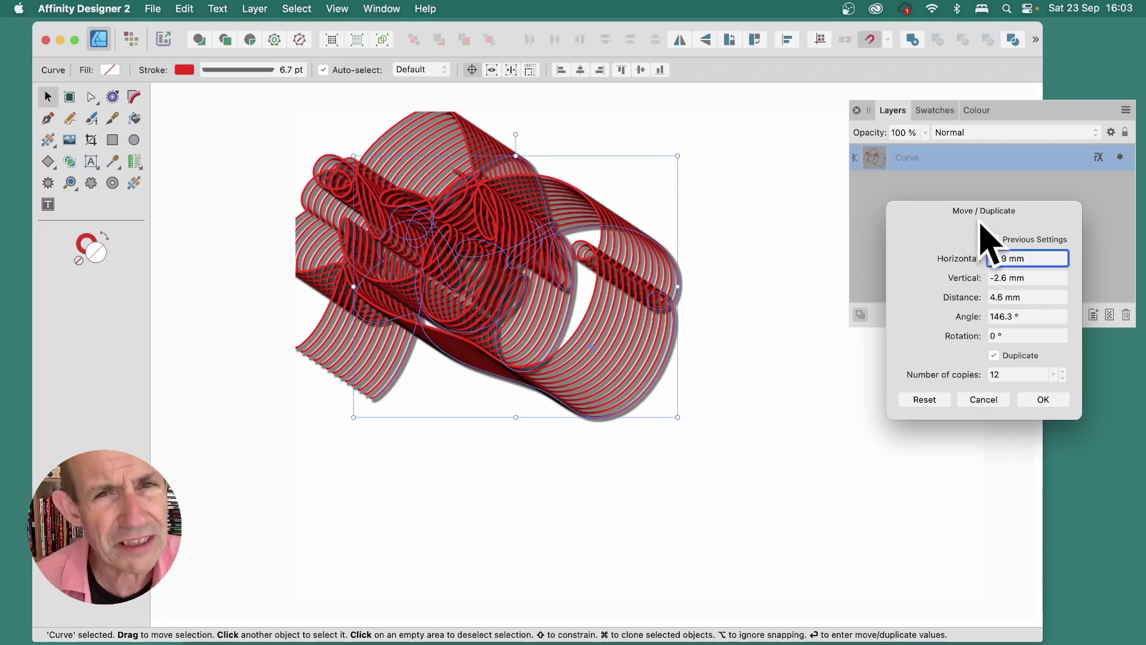
{"action": "left_click_drag", "start_coordinate": [950, 216], "coordinate": [868, 205]}
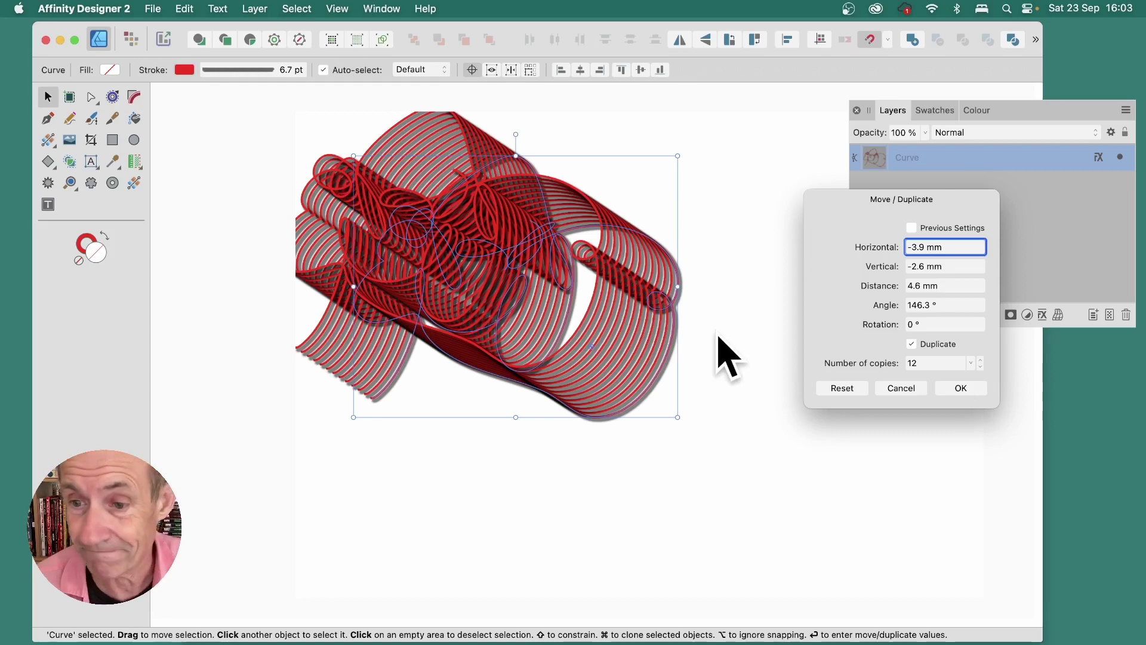
{"action": "scroll", "coordinate": [880, 364], "scroll_direction": "up", "scroll_amount": 2}
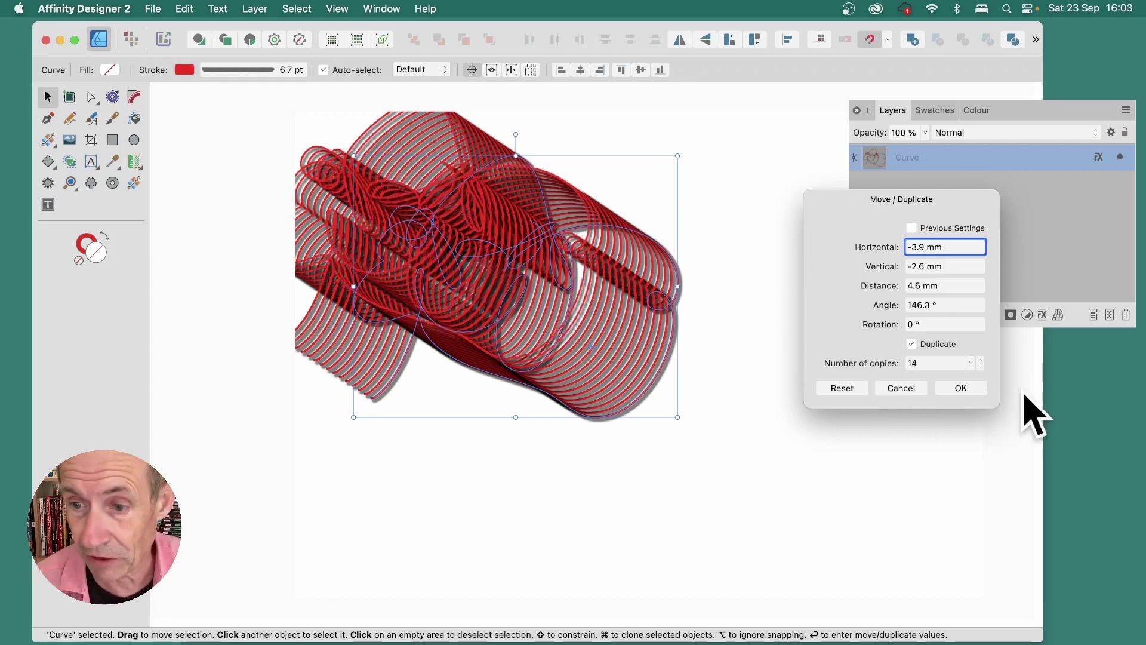
{"action": "left_click_drag", "start_coordinate": [955, 246], "coordinate": [812, 245]}
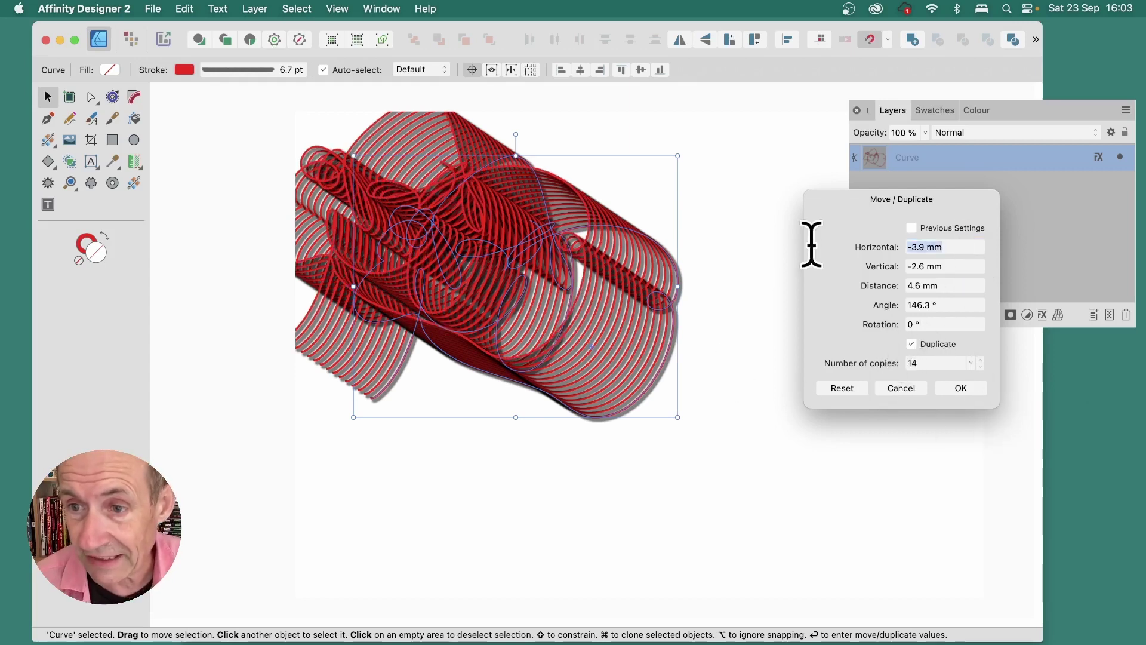
Step: Zero both offsets and rotate each of the 14 copies by 5°, creating a swirling spiral ribbon
{"action": "key", "text": "Tab"}
{"action": "type", "text": "0"}
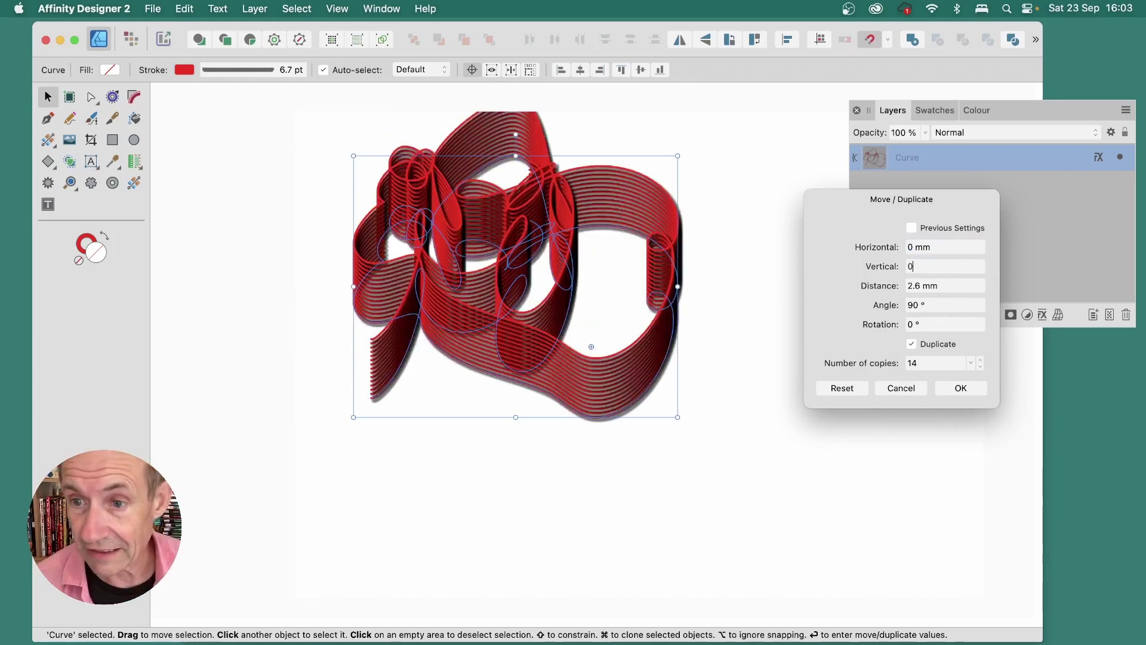
{"action": "key", "text": "Tab"}
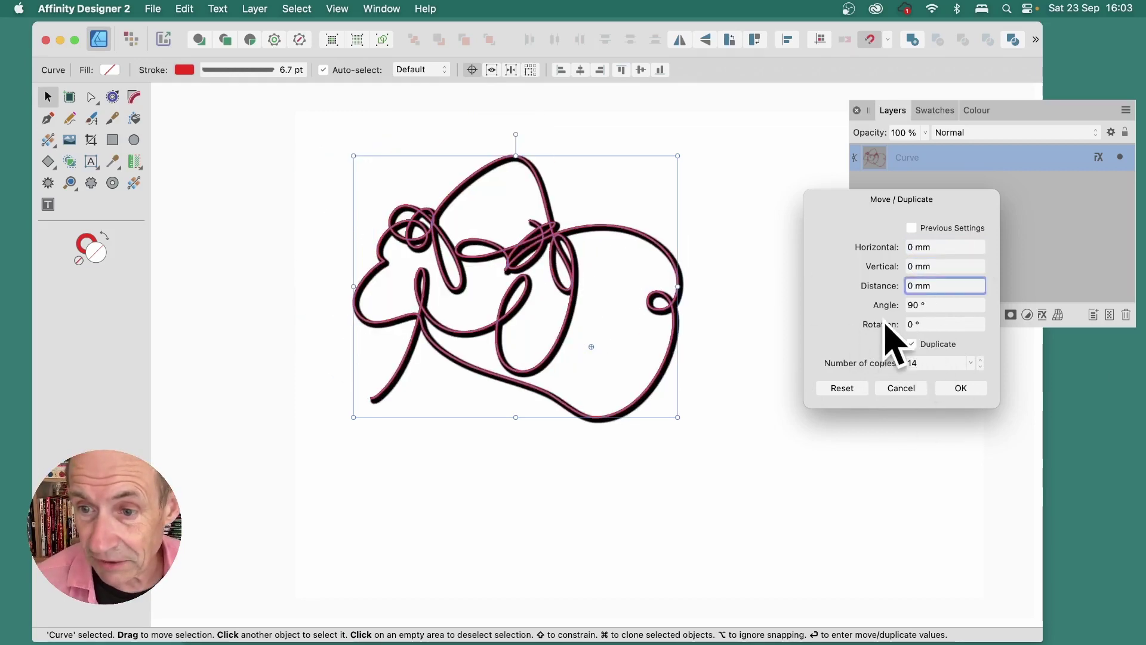
{"action": "left_click_drag", "start_coordinate": [886, 327], "coordinate": [890, 328]}
{"action": "left_click", "coordinate": [962, 386]}
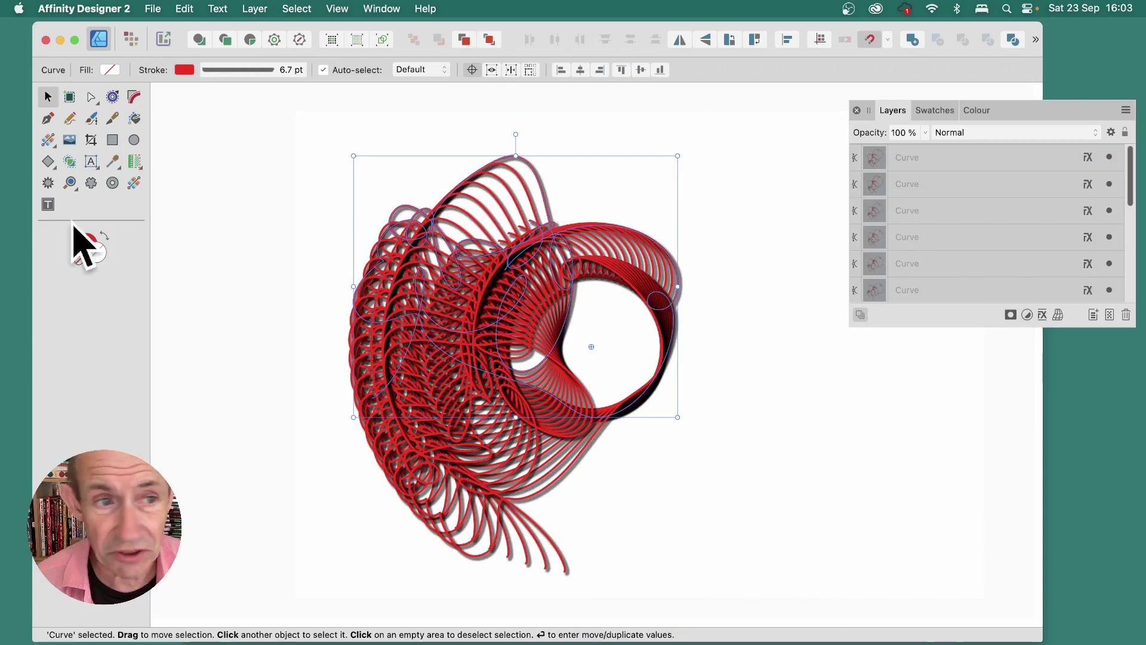
Step: With all 15 curves selected, drag the right-loop nodes up-right to stretch the ribbon's inner loop
{"action": "left_click", "coordinate": [940, 154]}
{"action": "left_click_drag", "start_coordinate": [1130, 161], "coordinate": [1127, 309]}
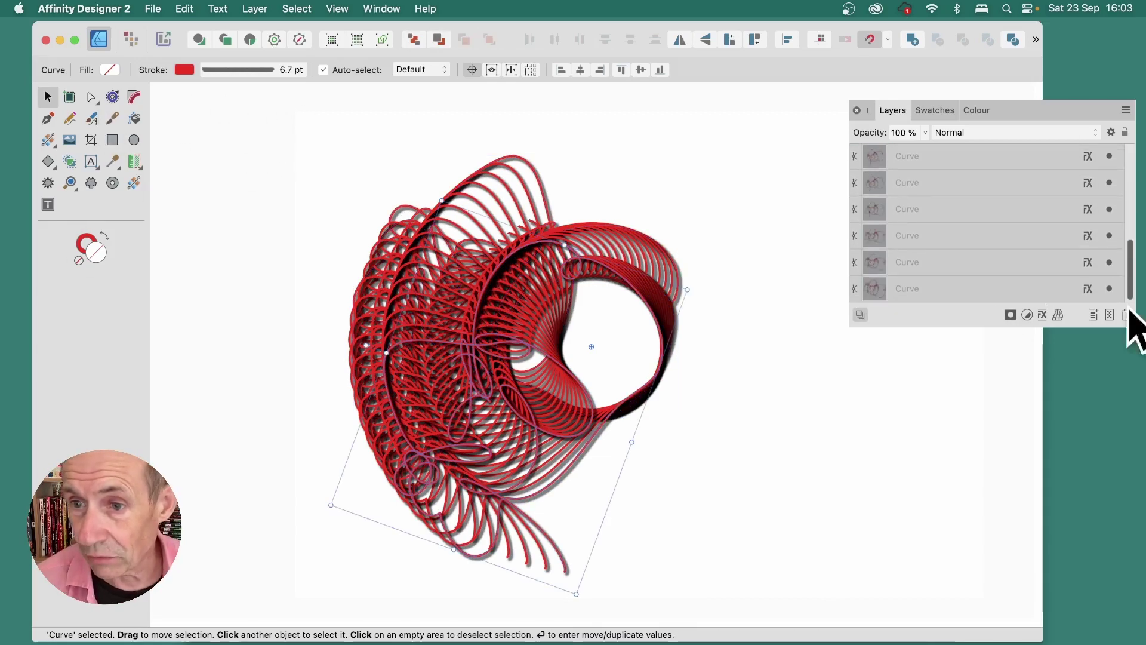
{"action": "key", "text": "super+a"}
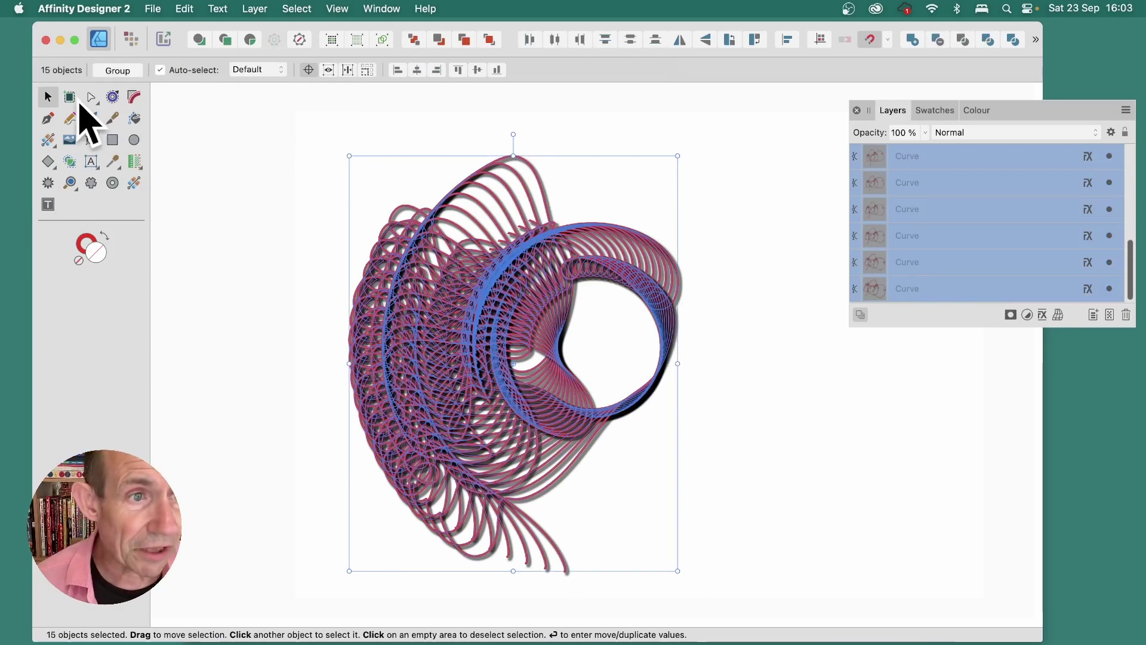
{"action": "left_click", "coordinate": [90, 97]}
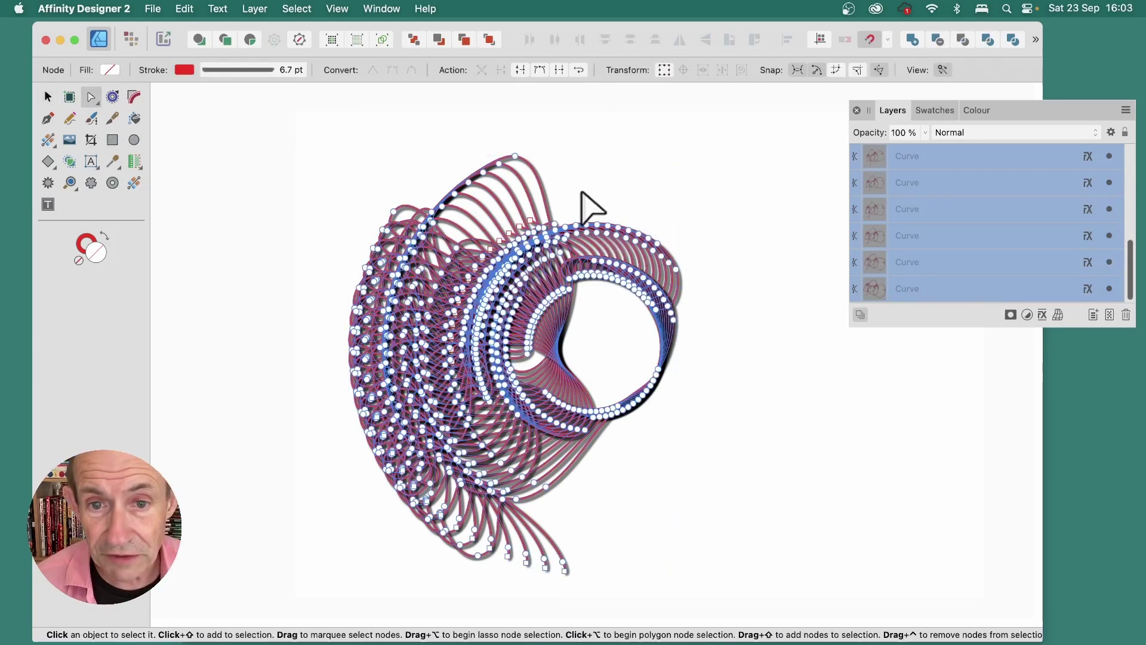
{"action": "left_click_drag", "start_coordinate": [560, 187], "coordinate": [722, 327]}
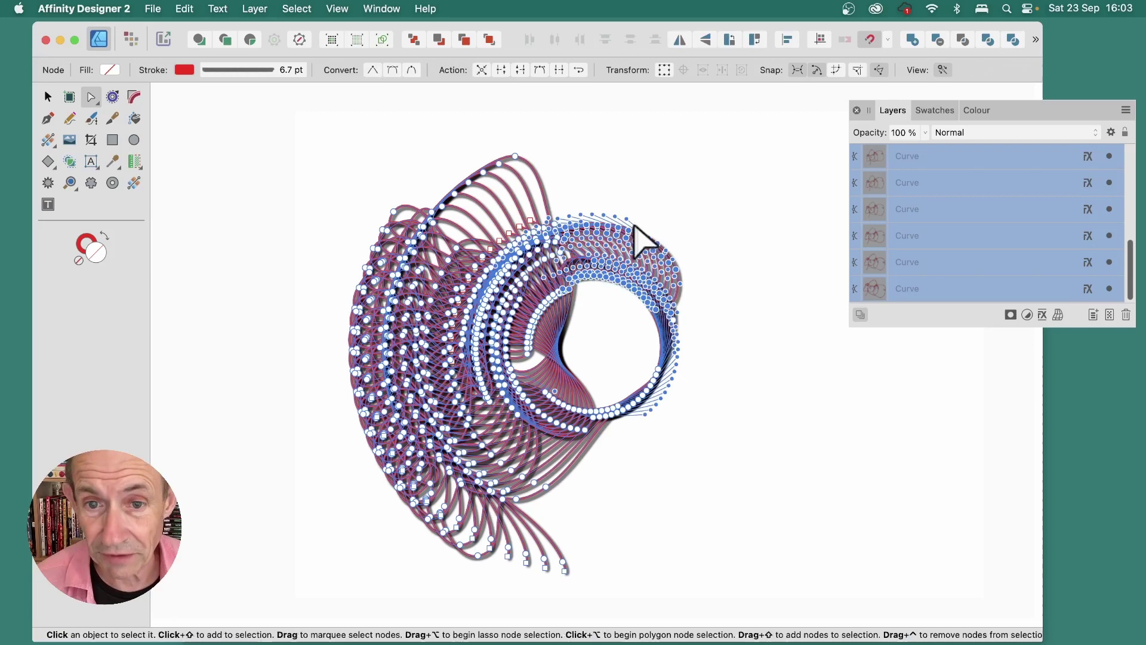
{"action": "left_click_drag", "start_coordinate": [645, 243], "coordinate": [728, 186]}
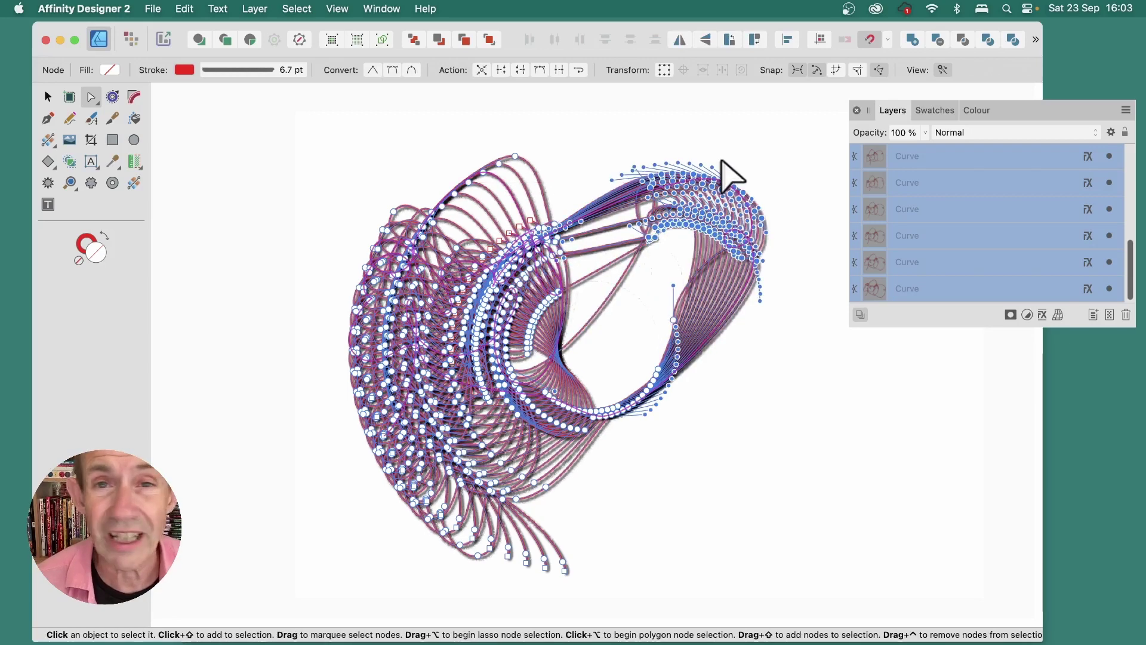
{"action": "left_click", "coordinate": [765, 155]}
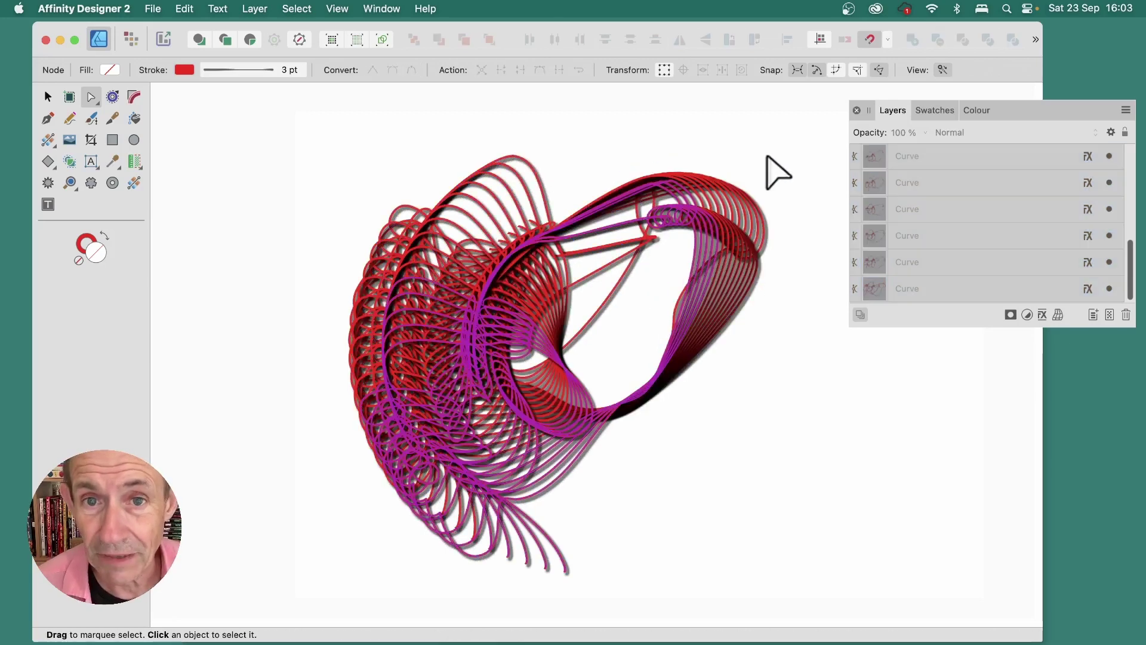